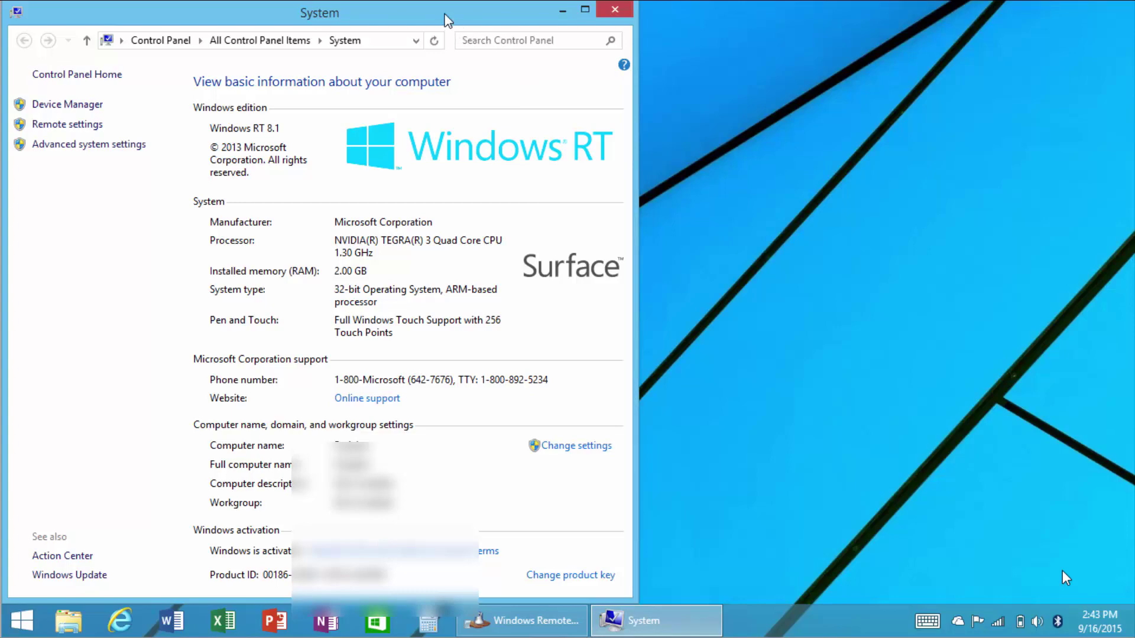
Move the System window toward the middle of the desktop and show the Start menu's full app list.
{"action": "left_click_drag", "start_coordinate": [451, 20], "coordinate": [625, 49]}
{"action": "left_click", "coordinate": [22, 619]}
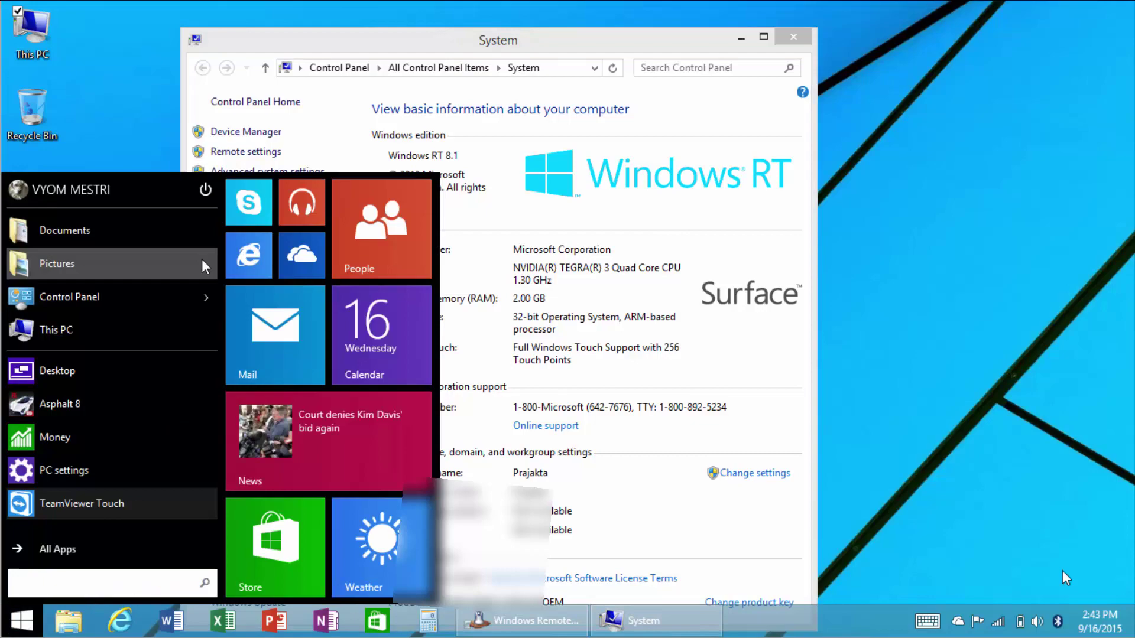
{"action": "left_click", "coordinate": [153, 551]}
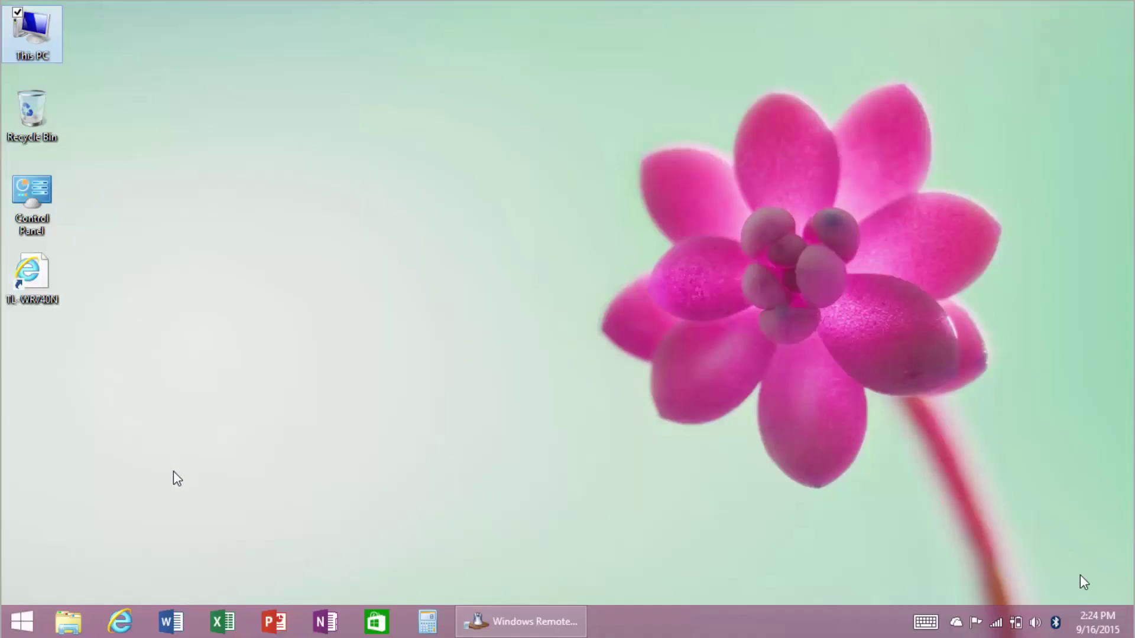
Look through the tiles on the Start screen and return to the desktop.
{"action": "left_click", "coordinate": [174, 472]}
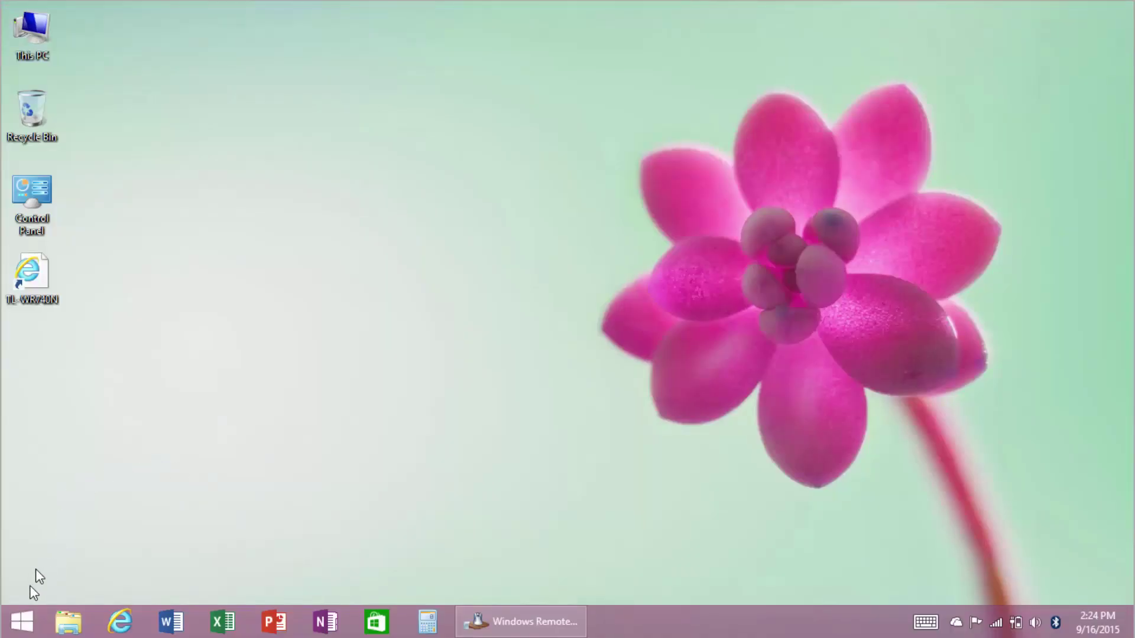
{"action": "left_click", "coordinate": [23, 631]}
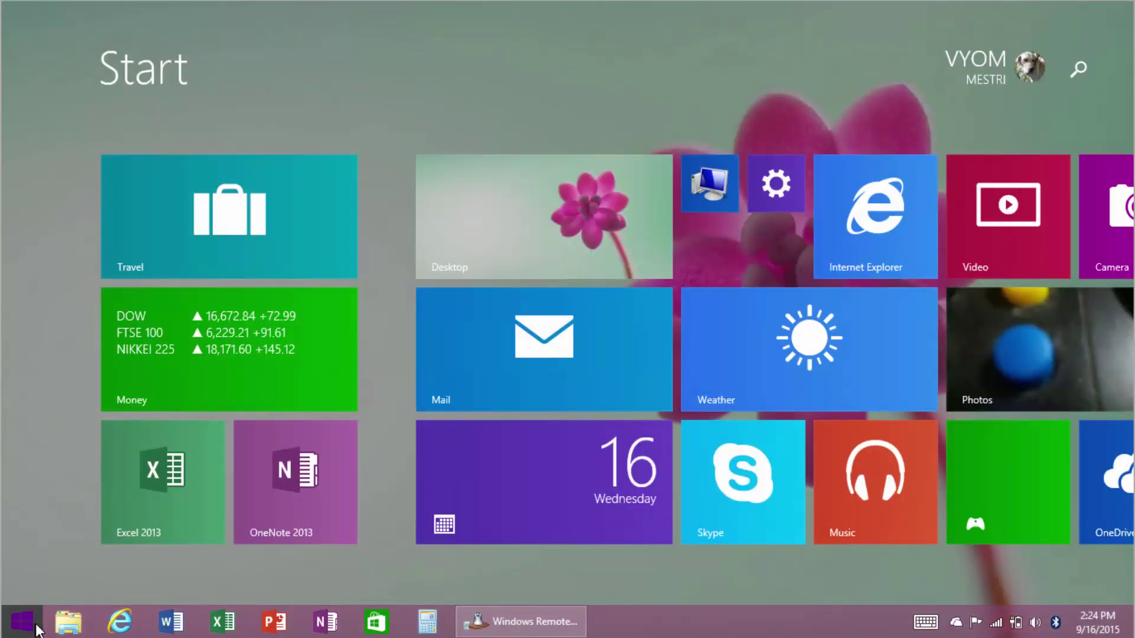
{"action": "left_click", "coordinate": [37, 631]}
{"action": "left_click", "coordinate": [24, 622]}
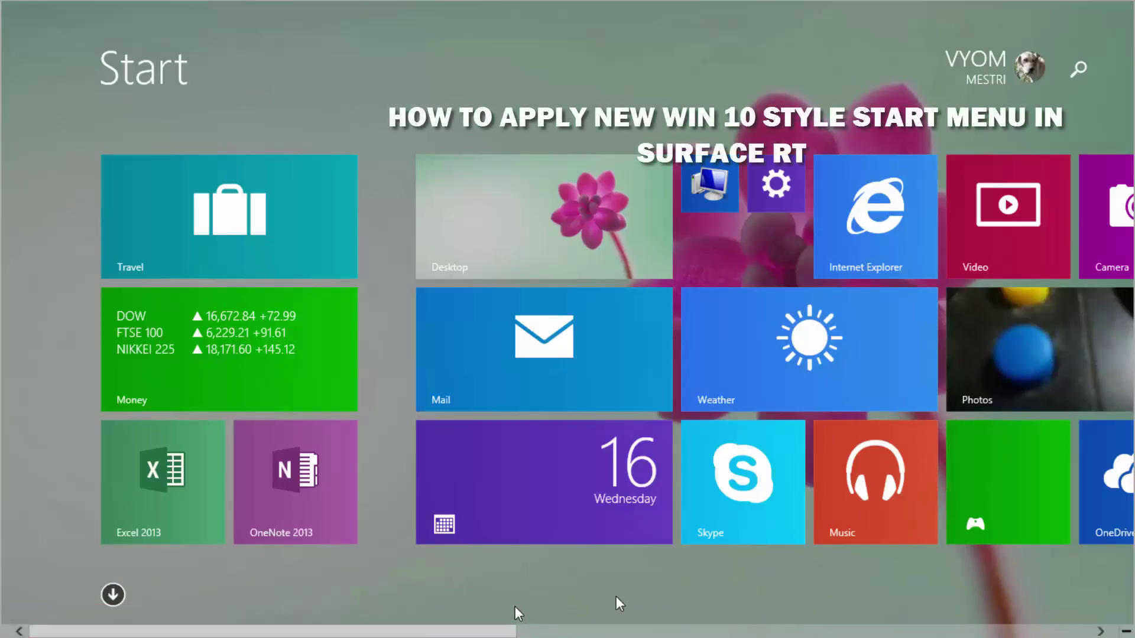
{"action": "left_click", "coordinate": [753, 631]}
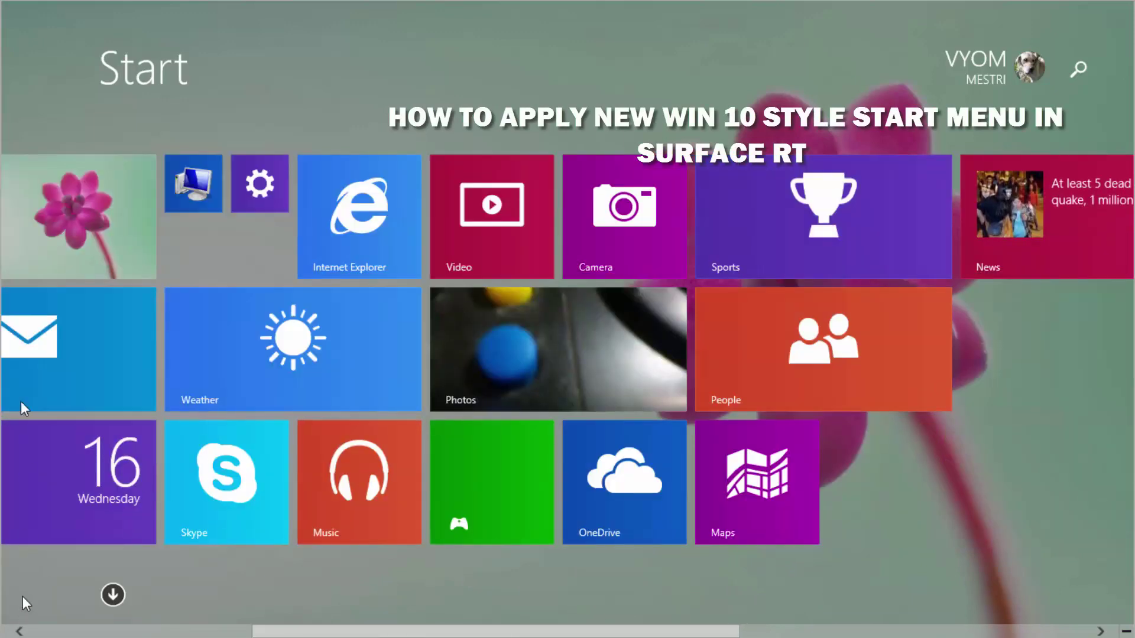
{"action": "left_click", "coordinate": [66, 235]}
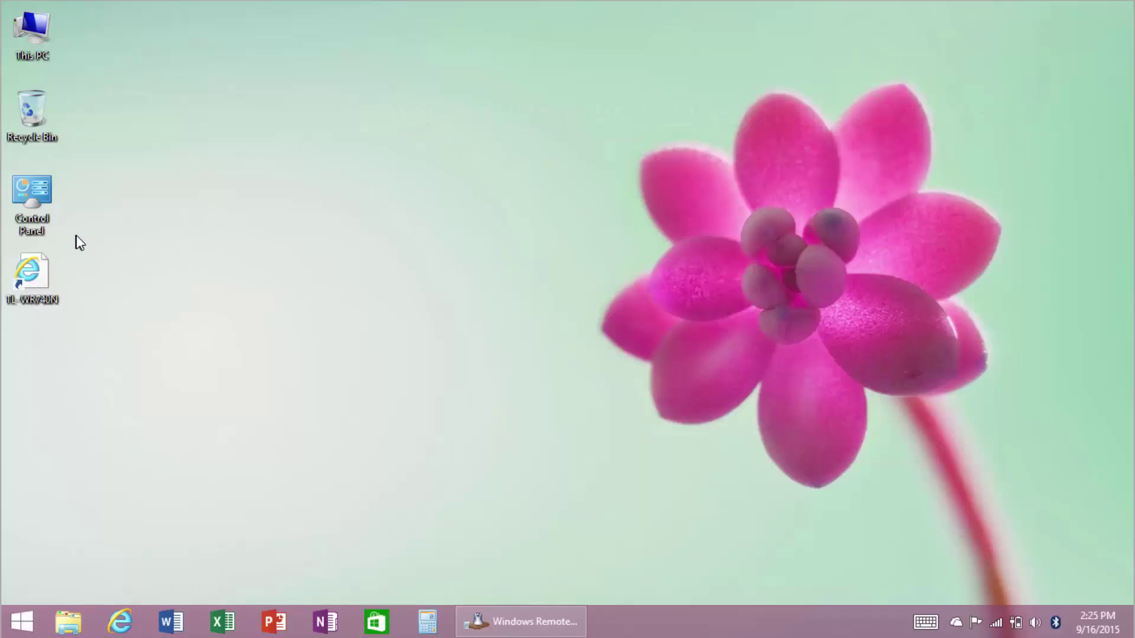
Enable "Use the Start menu instead of the Start screen" in the taskbar properties and apply it.
{"action": "right_click", "coordinate": [680, 628]}
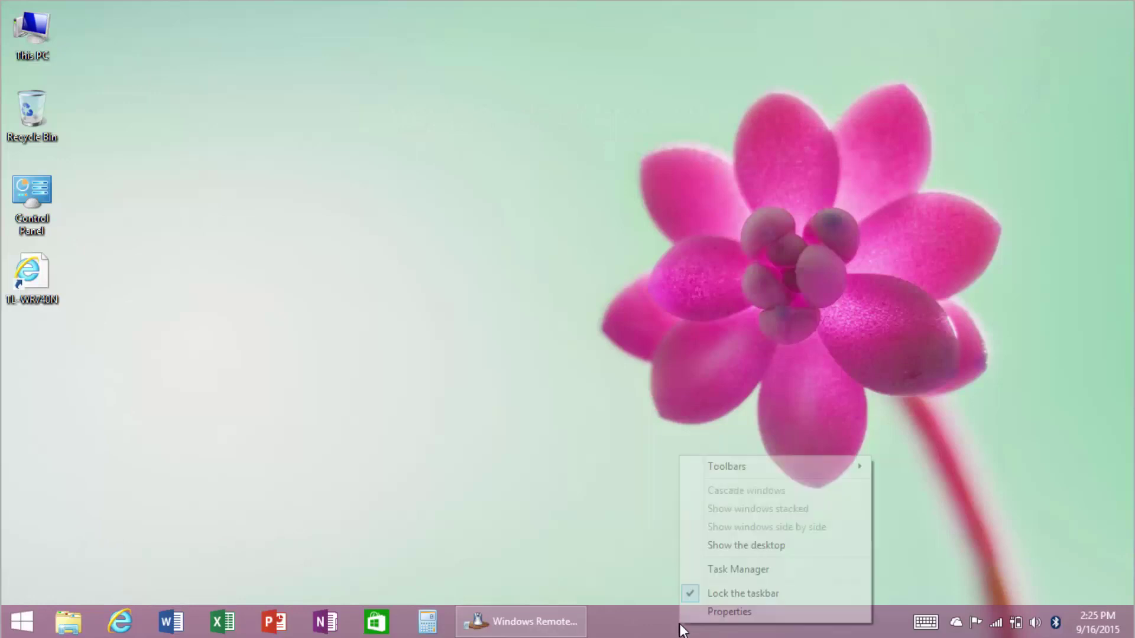
{"action": "left_click", "coordinate": [721, 608]}
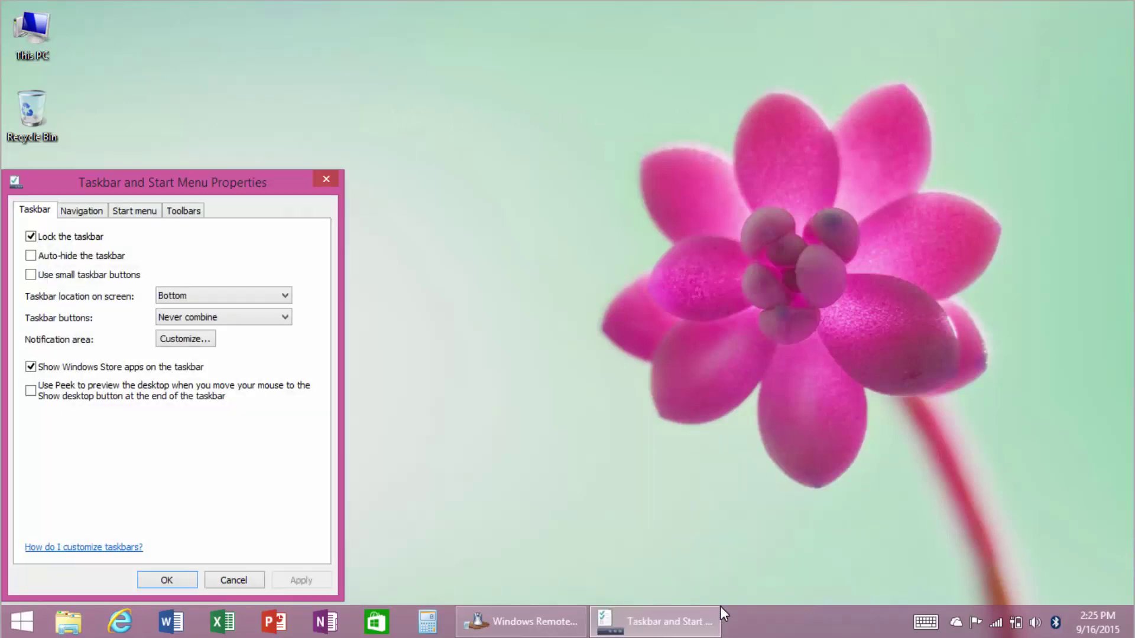
{"action": "left_click", "coordinate": [140, 215]}
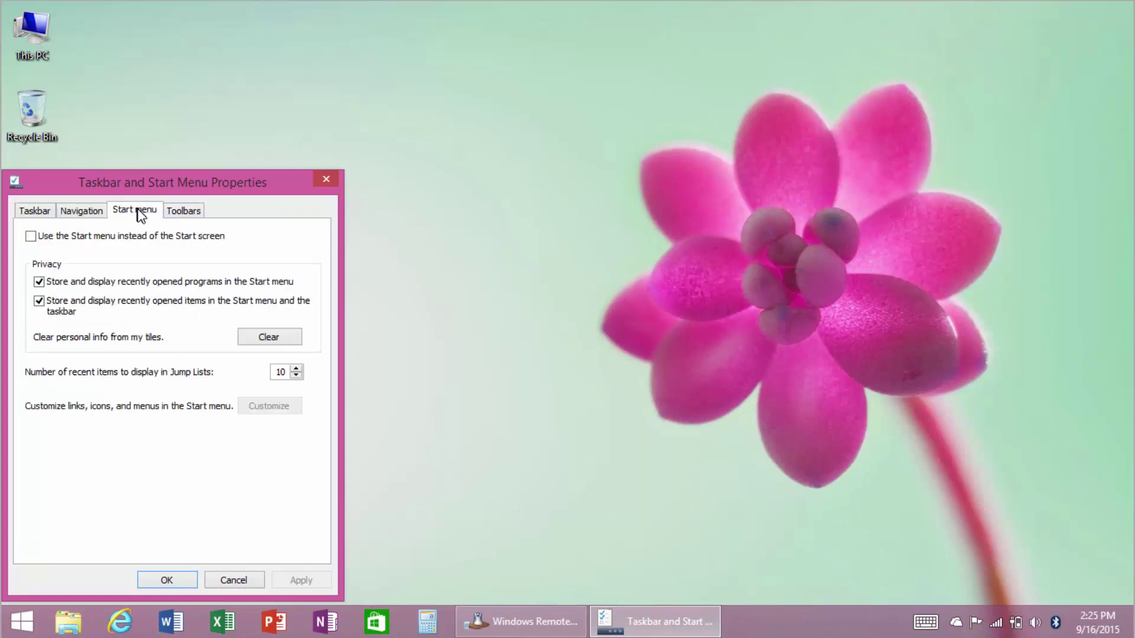
{"action": "left_click", "coordinate": [118, 240]}
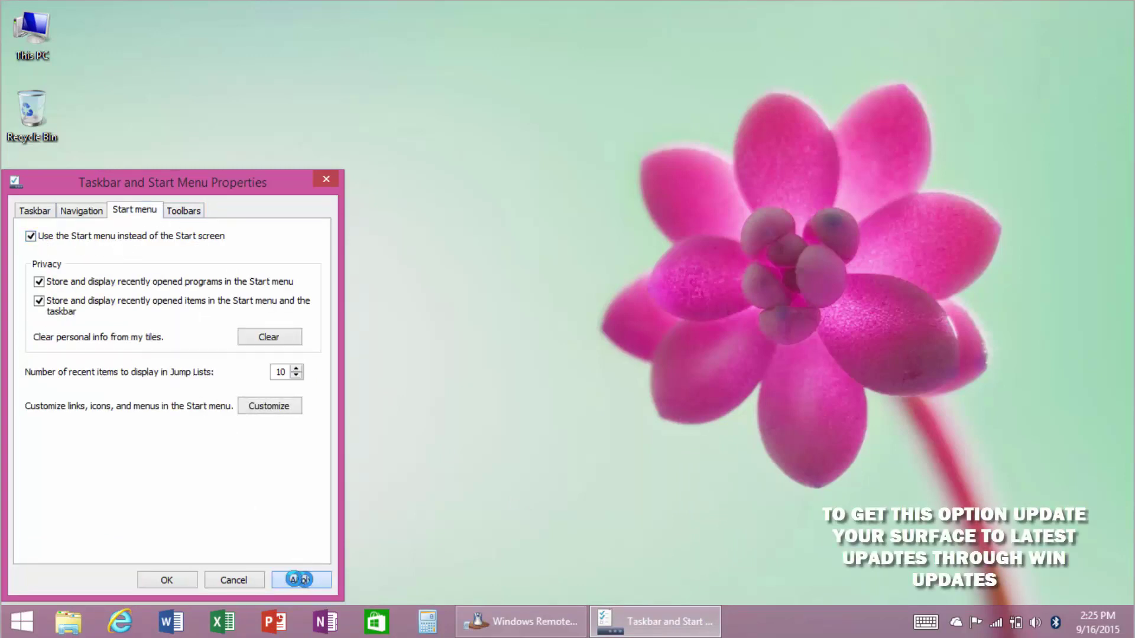
{"action": "left_click", "coordinate": [184, 577]}
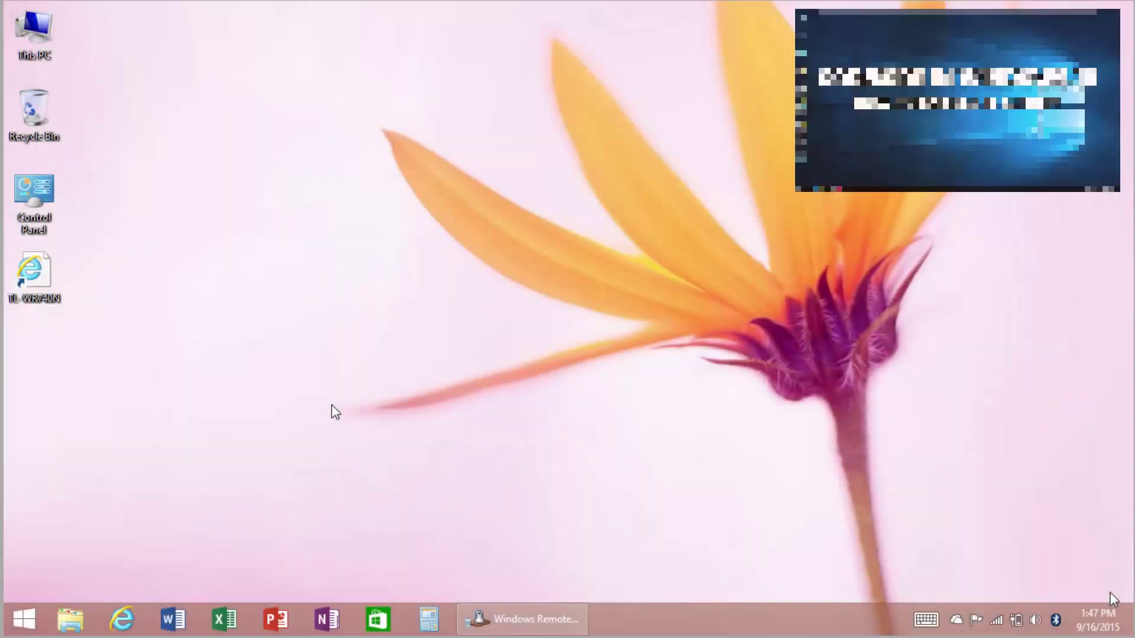
Place a TeamViewer Touch shortcut on the desktop from its Start menu tile, and unpin that tile from Start.
{"action": "left_click", "coordinate": [22, 621]}
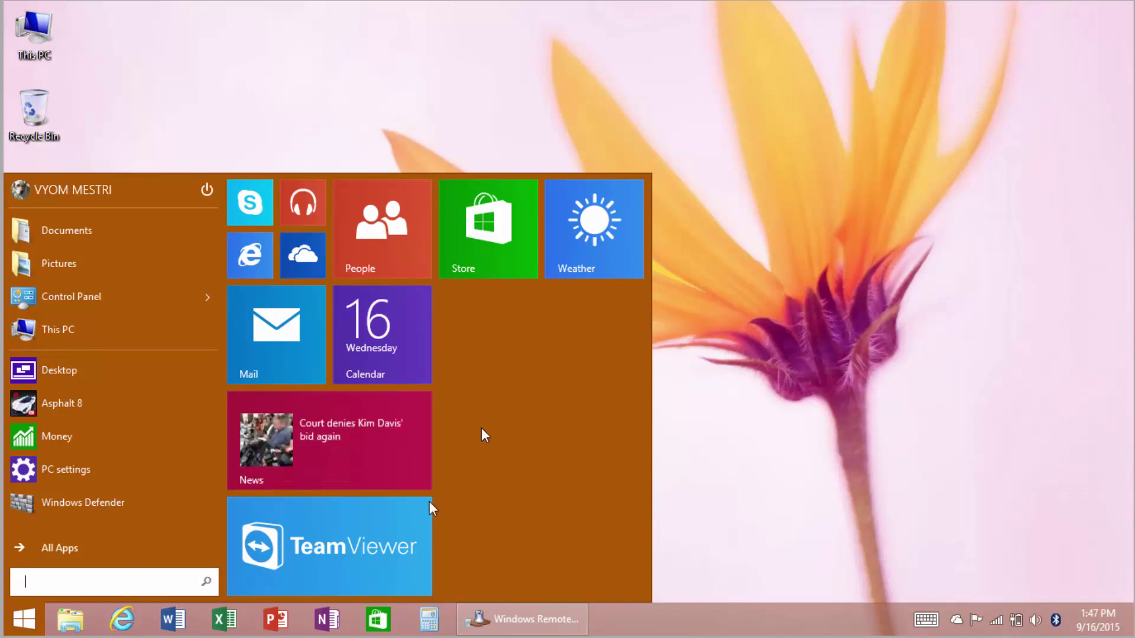
{"action": "left_click_drag", "start_coordinate": [342, 577], "coordinate": [779, 454]}
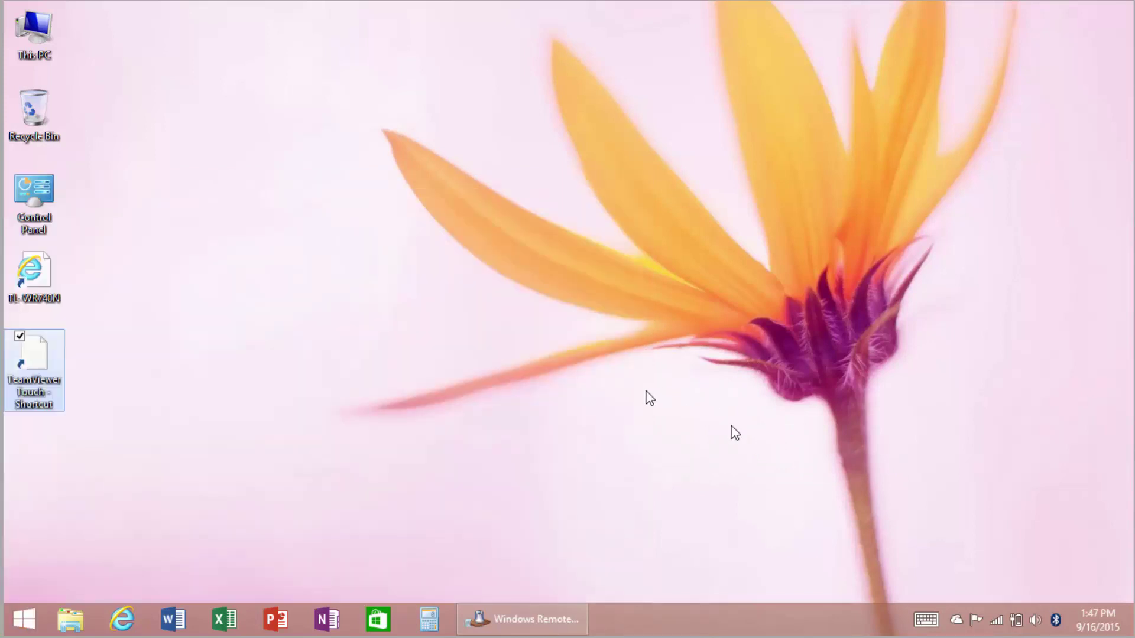
{"action": "left_click", "coordinate": [23, 622]}
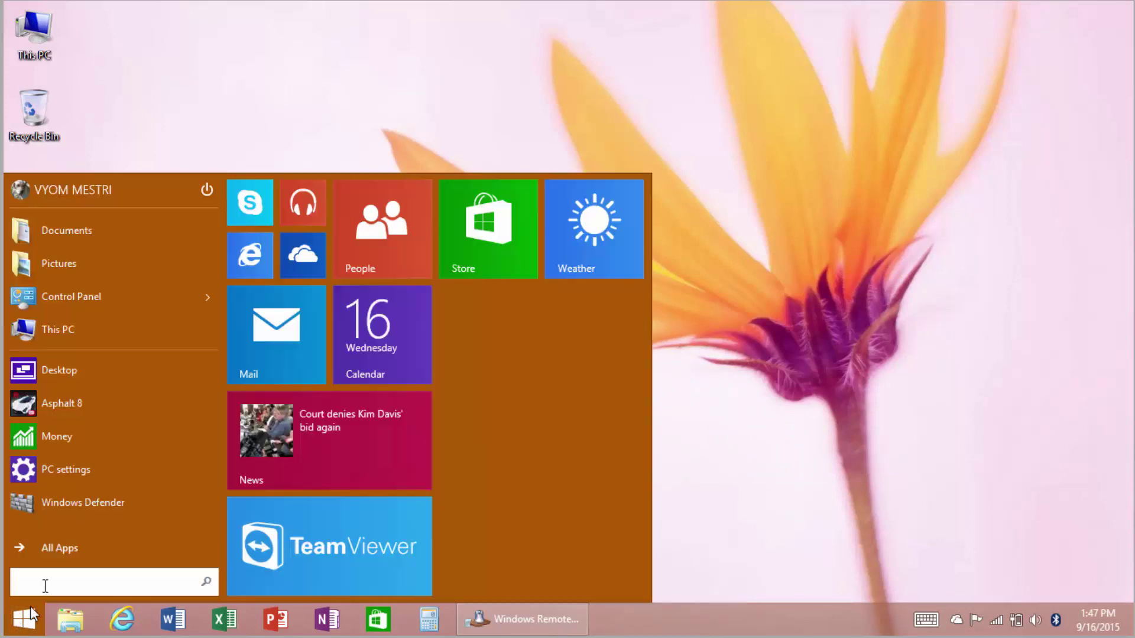
{"action": "right_click", "coordinate": [354, 535]}
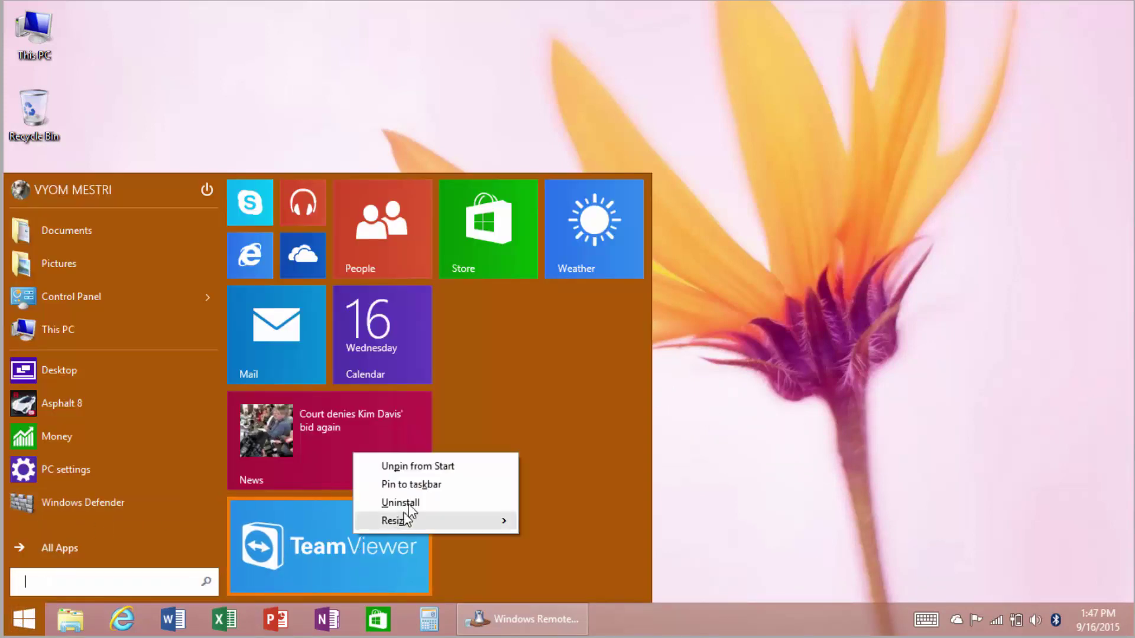
{"action": "left_click", "coordinate": [439, 466]}
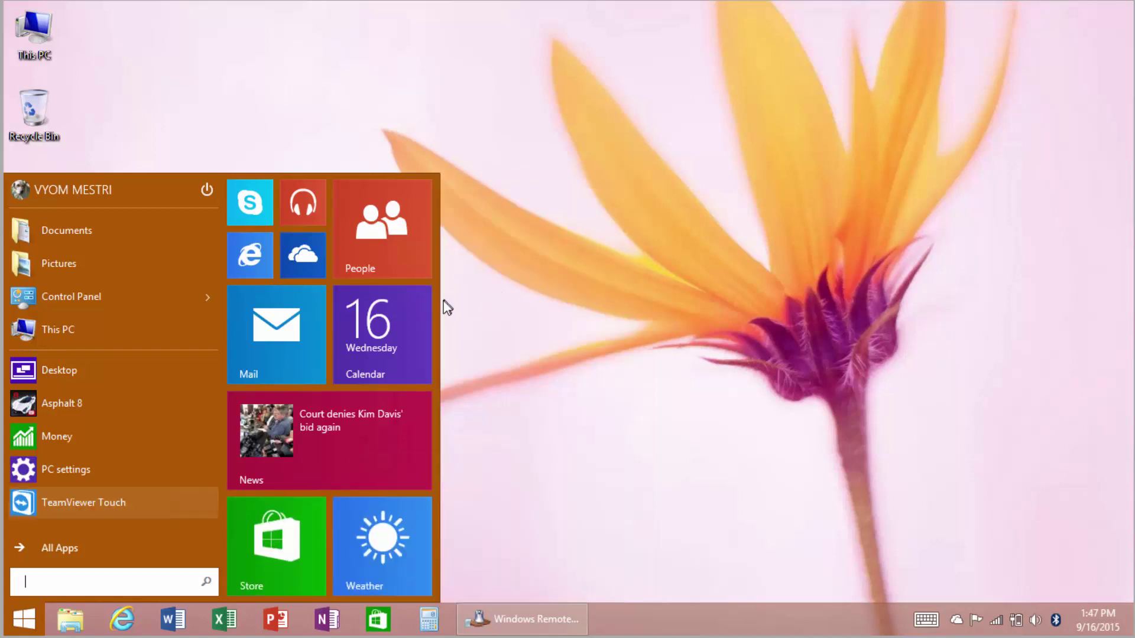
Add PC settings from the Start menu's app list as a tile and reduce the menu's height.
{"action": "left_click_drag", "start_coordinate": [73, 468], "coordinate": [493, 252]}
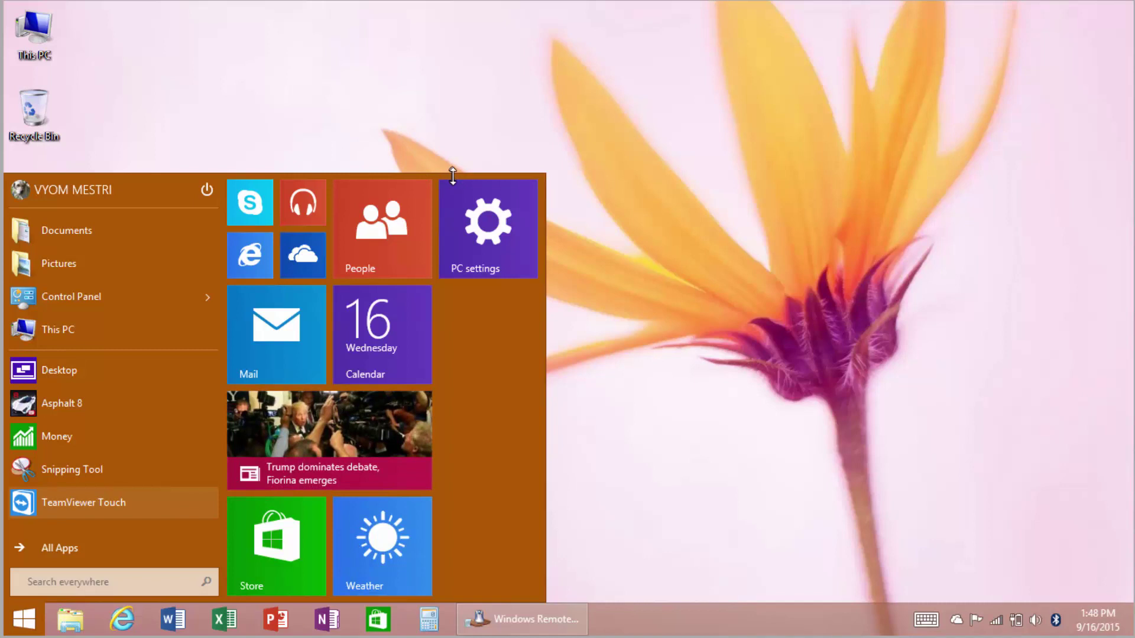
{"action": "left_click_drag", "start_coordinate": [467, 300], "coordinate": [466, 346]}
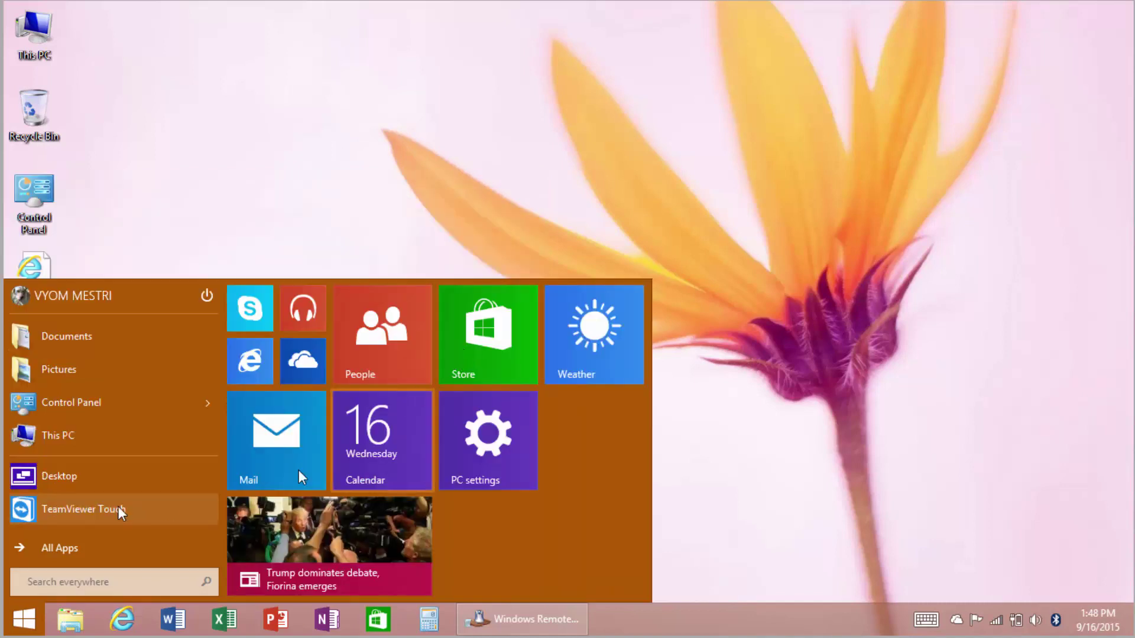
{"action": "left_click", "coordinate": [760, 430]}
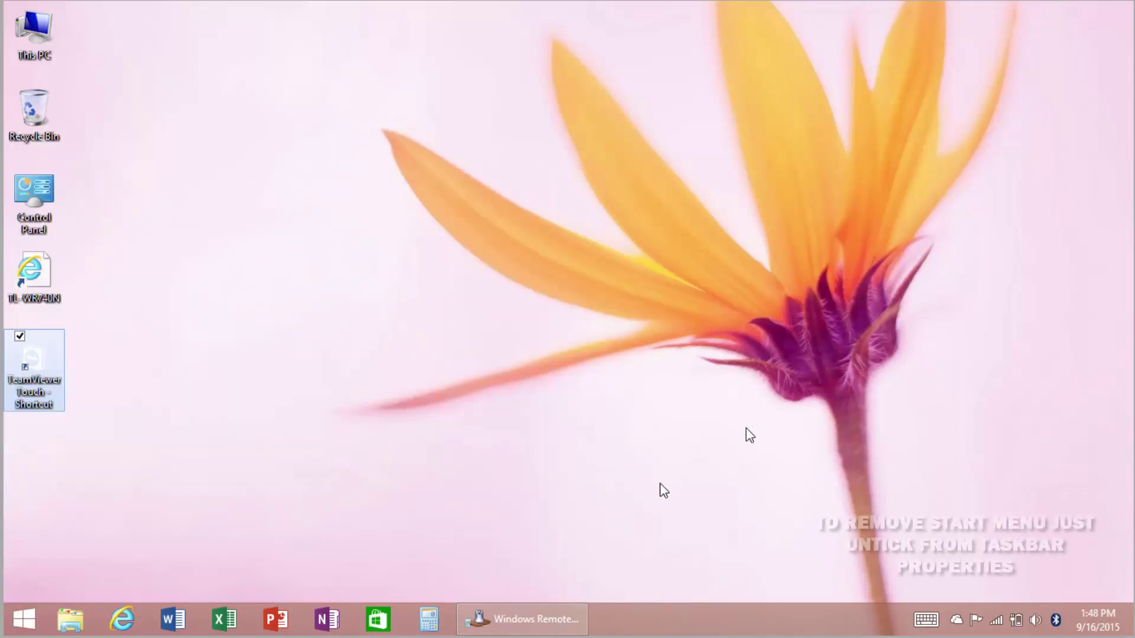
Disable "Use the Start menu instead of the Start screen" in the taskbar properties and apply the change.
{"action": "right_click", "coordinate": [648, 622]}
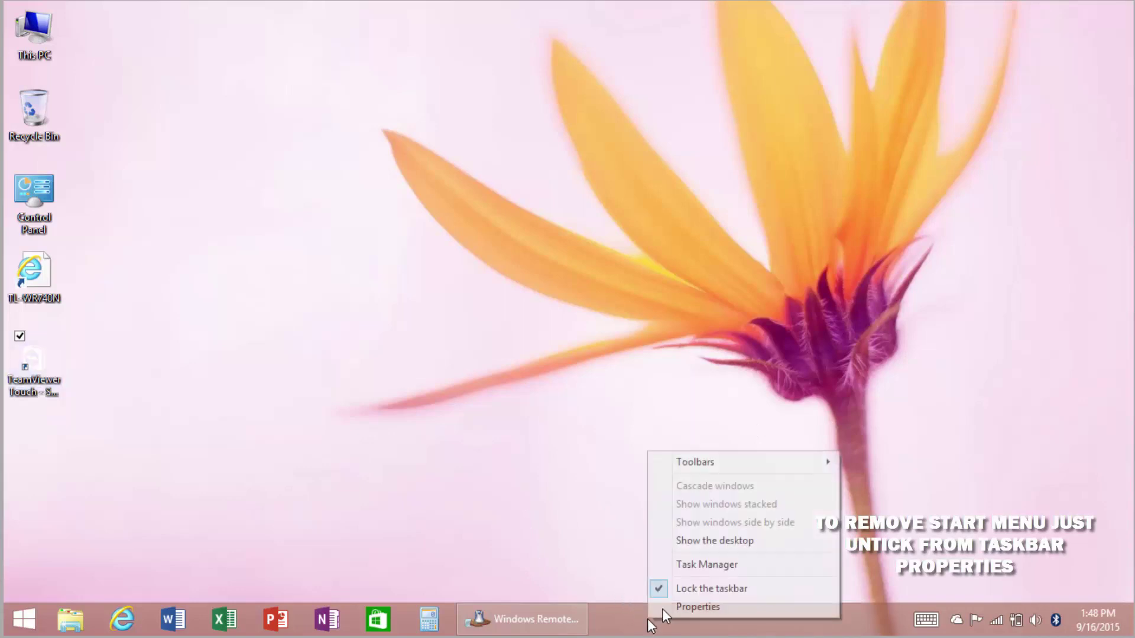
{"action": "left_click", "coordinate": [702, 607]}
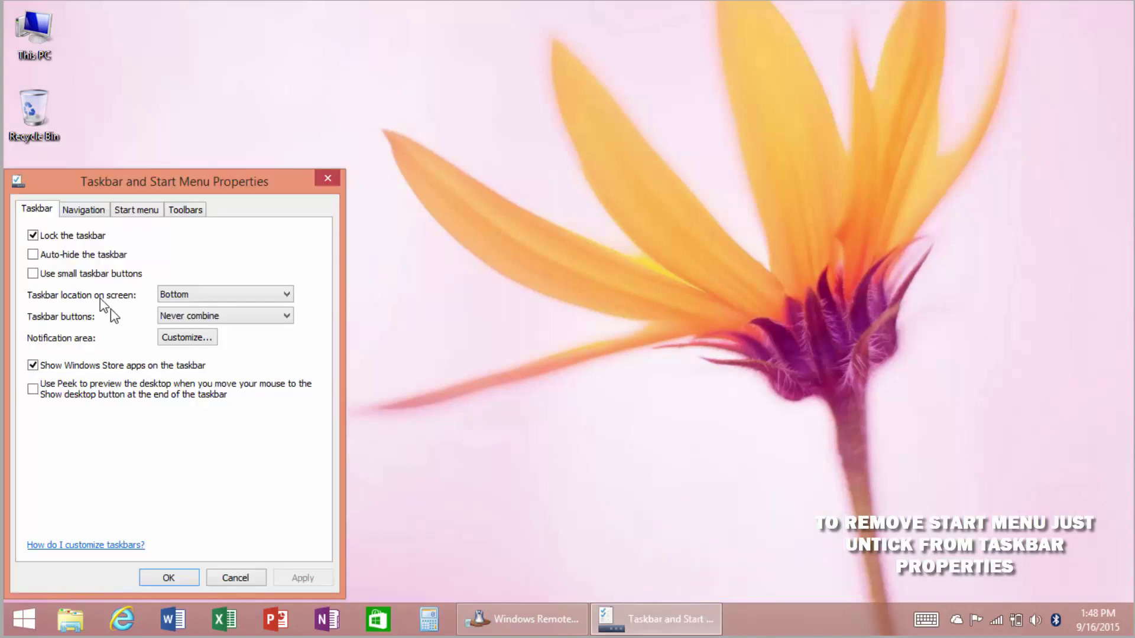
{"action": "left_click", "coordinate": [182, 211]}
{"action": "left_click", "coordinate": [147, 212]}
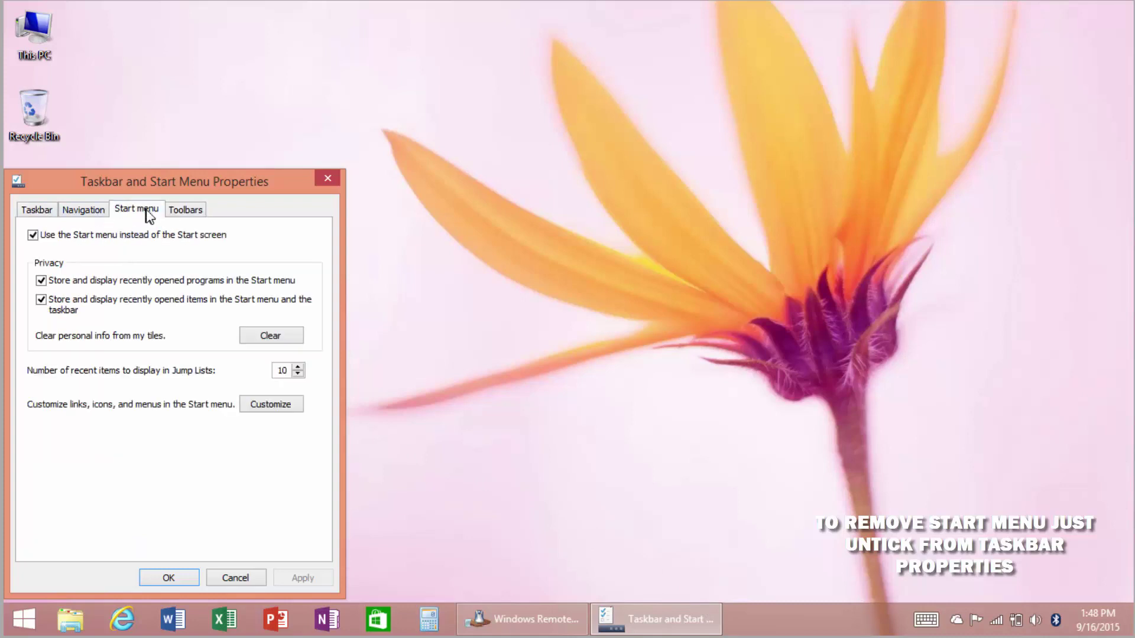
{"action": "left_click", "coordinate": [111, 236]}
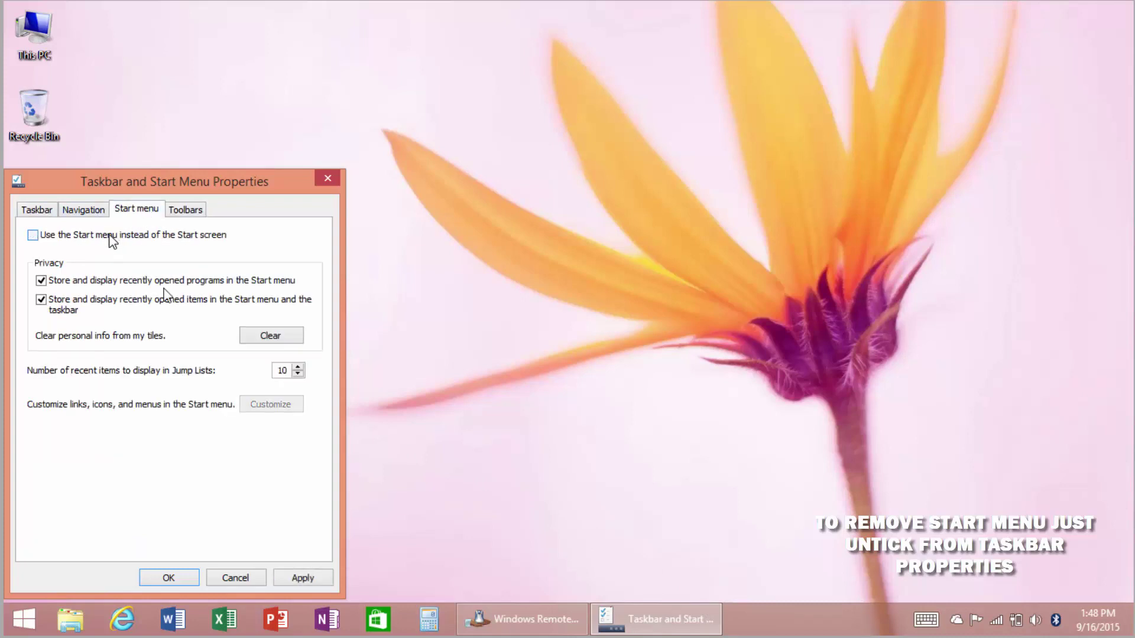
{"action": "left_click", "coordinate": [296, 577]}
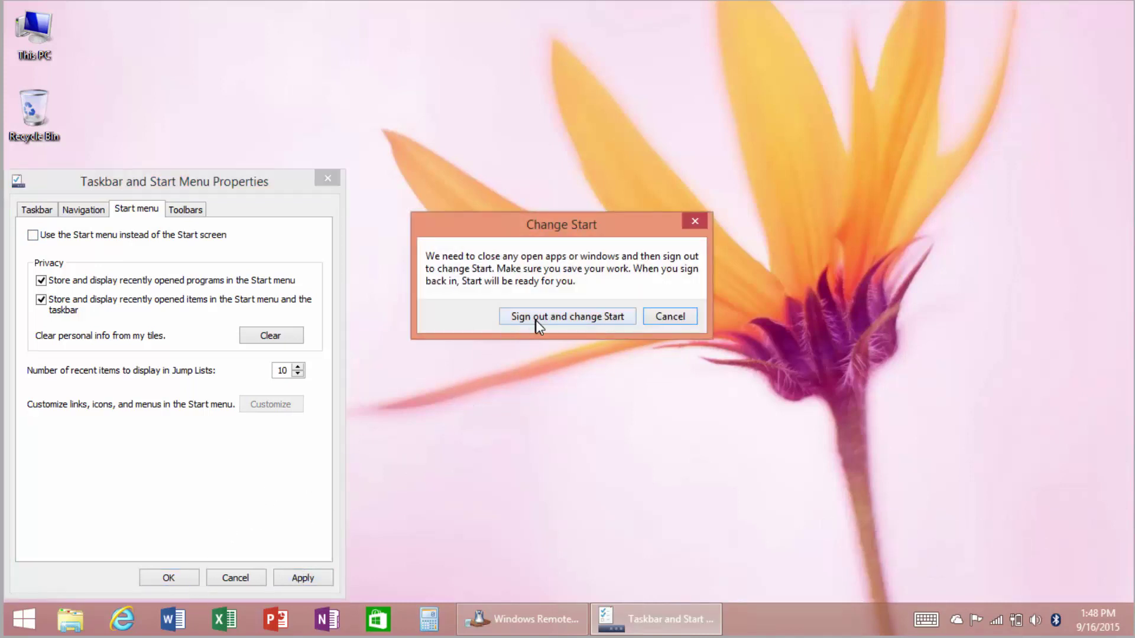
{"action": "left_click", "coordinate": [173, 579]}
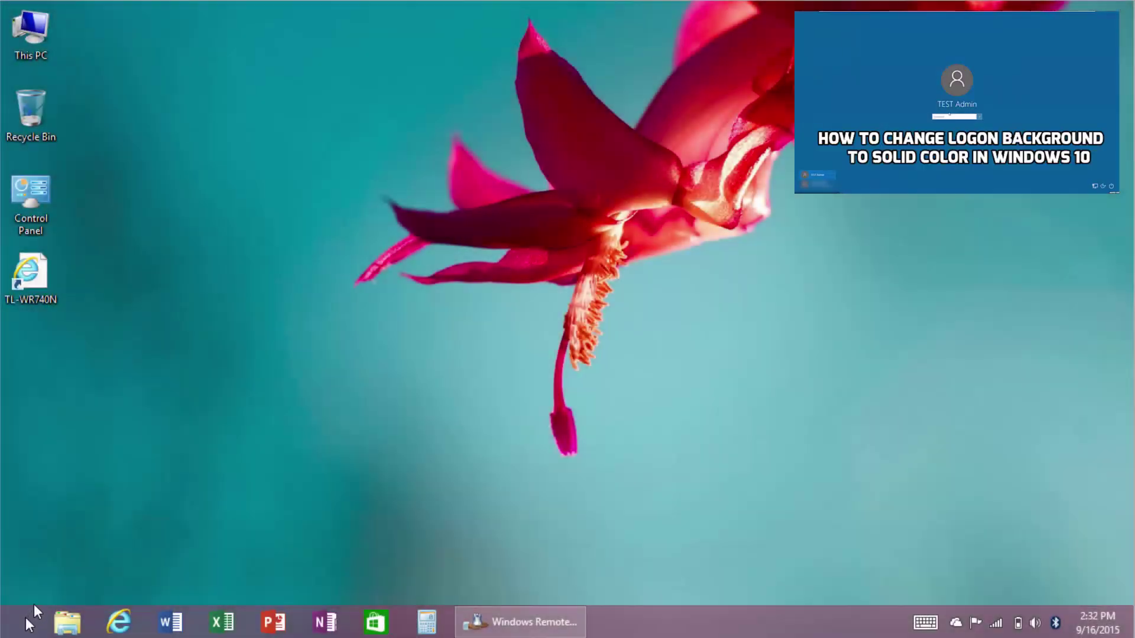
Make the Start menu taller and browse its complete app list from beginning to end.
{"action": "left_click", "coordinate": [29, 614]}
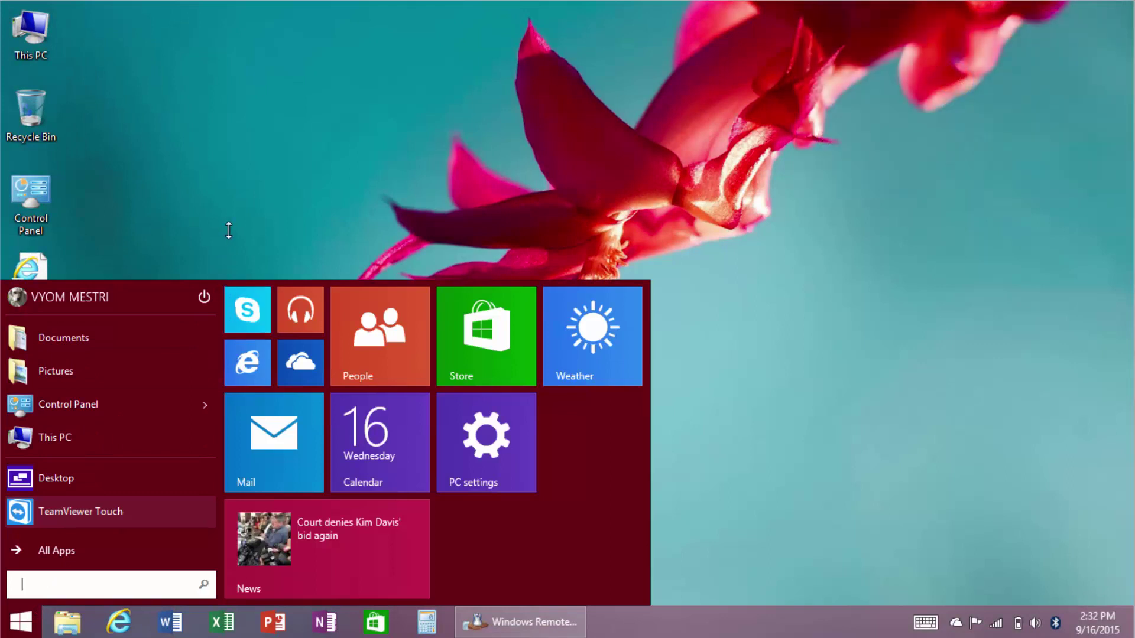
{"action": "left_click_drag", "start_coordinate": [231, 147], "coordinate": [232, 147]}
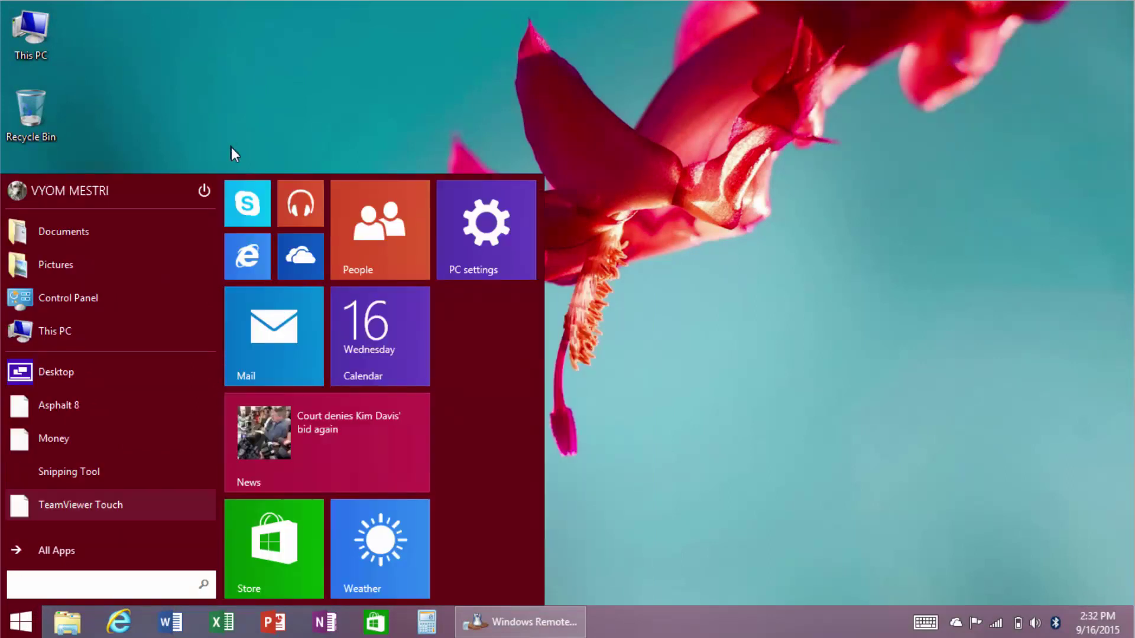
{"action": "left_click", "coordinate": [58, 551]}
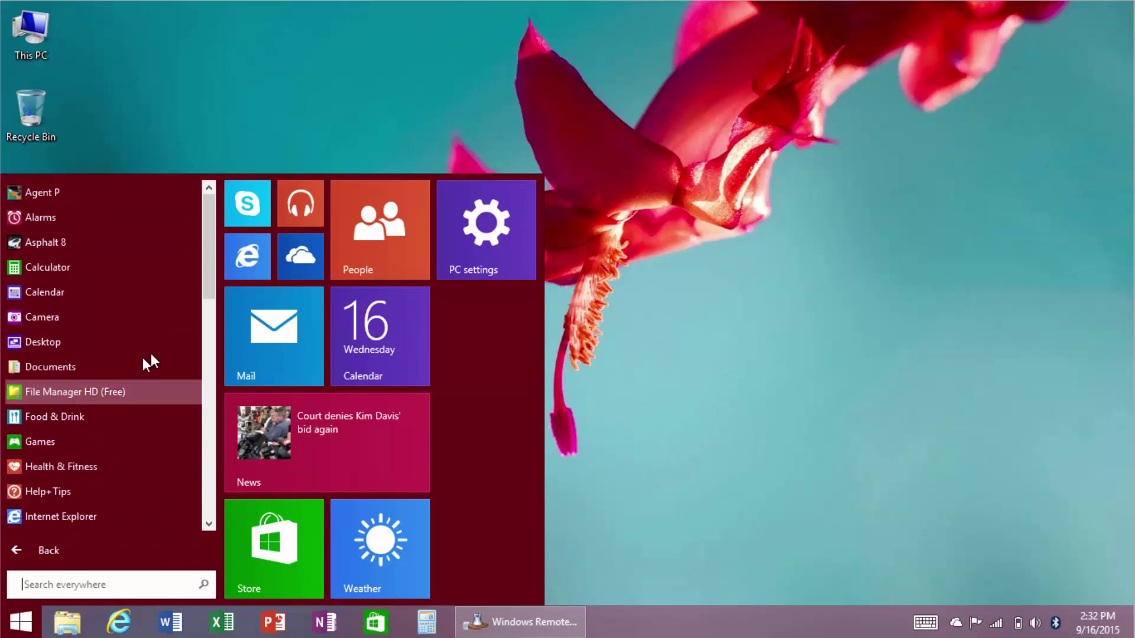
{"action": "scroll", "coordinate": [178, 354], "scroll_direction": "down", "scroll_amount": 3}
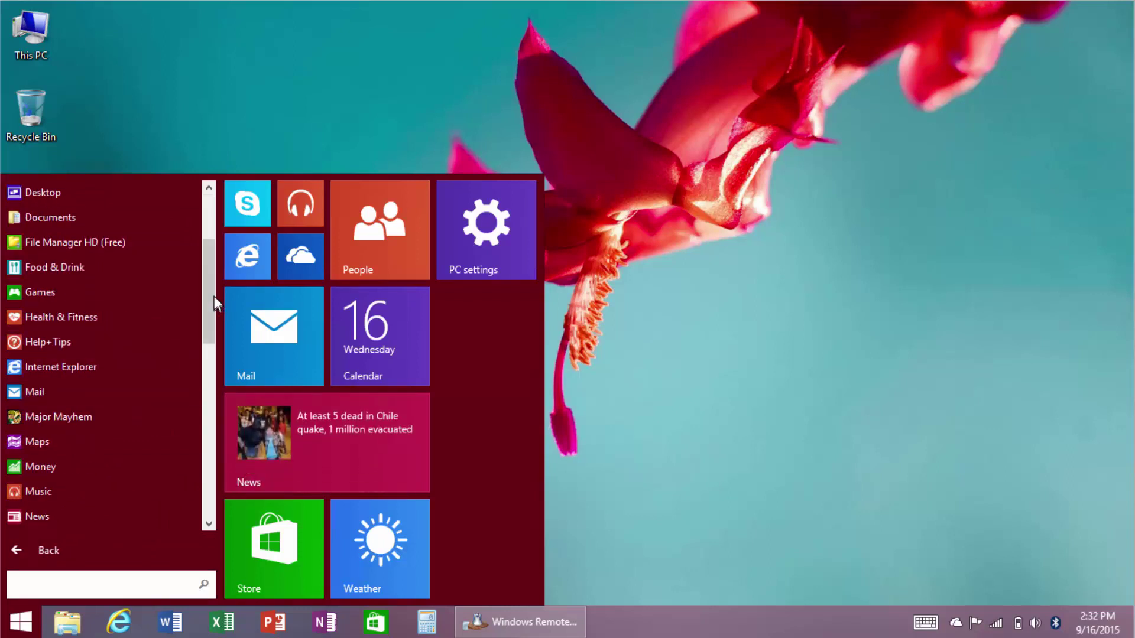
{"action": "scroll", "coordinate": [194, 367], "scroll_direction": "down", "scroll_amount": 10}
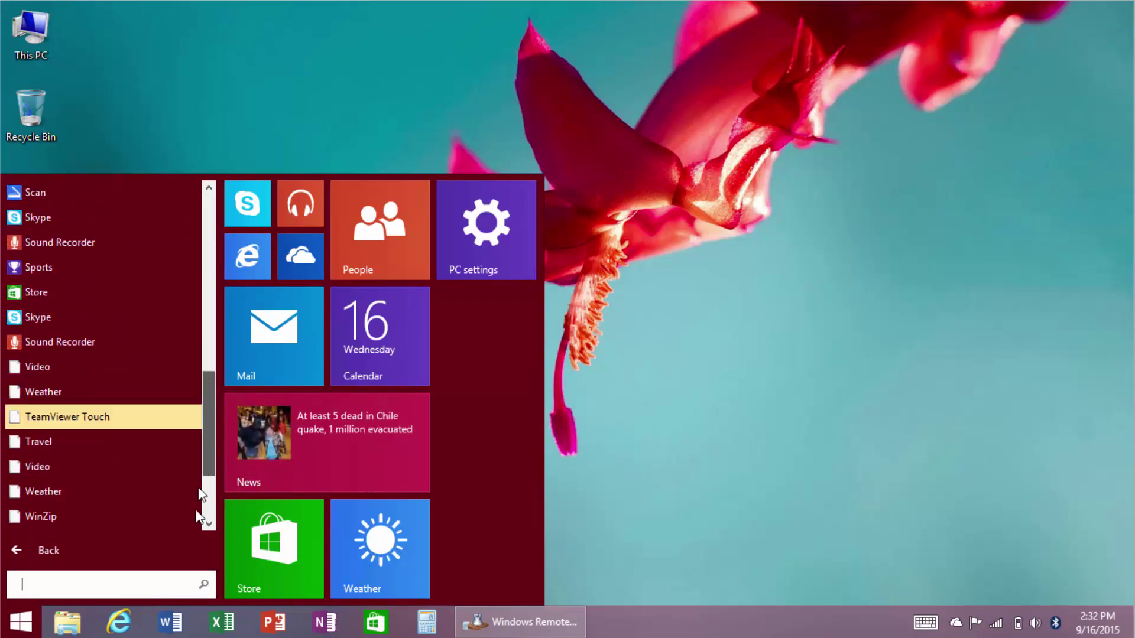
{"action": "left_click_drag", "start_coordinate": [204, 513], "coordinate": [214, 199]}
{"action": "left_click", "coordinate": [48, 548]}
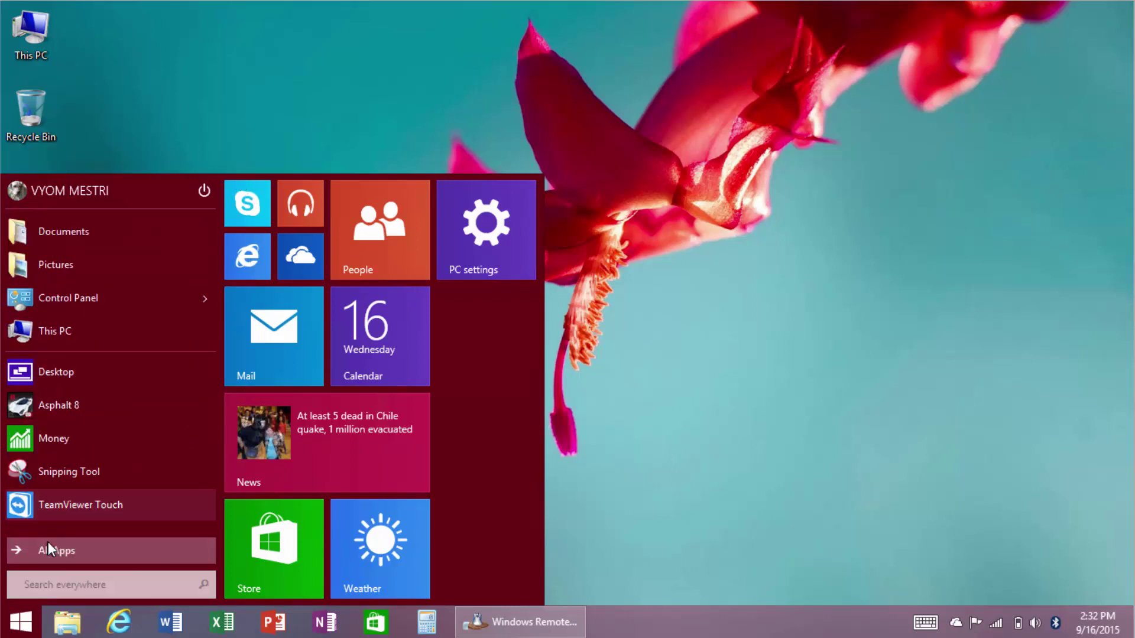
Examine the Start menu's power options and the options for the signed-in account.
{"action": "left_click", "coordinate": [204, 192]}
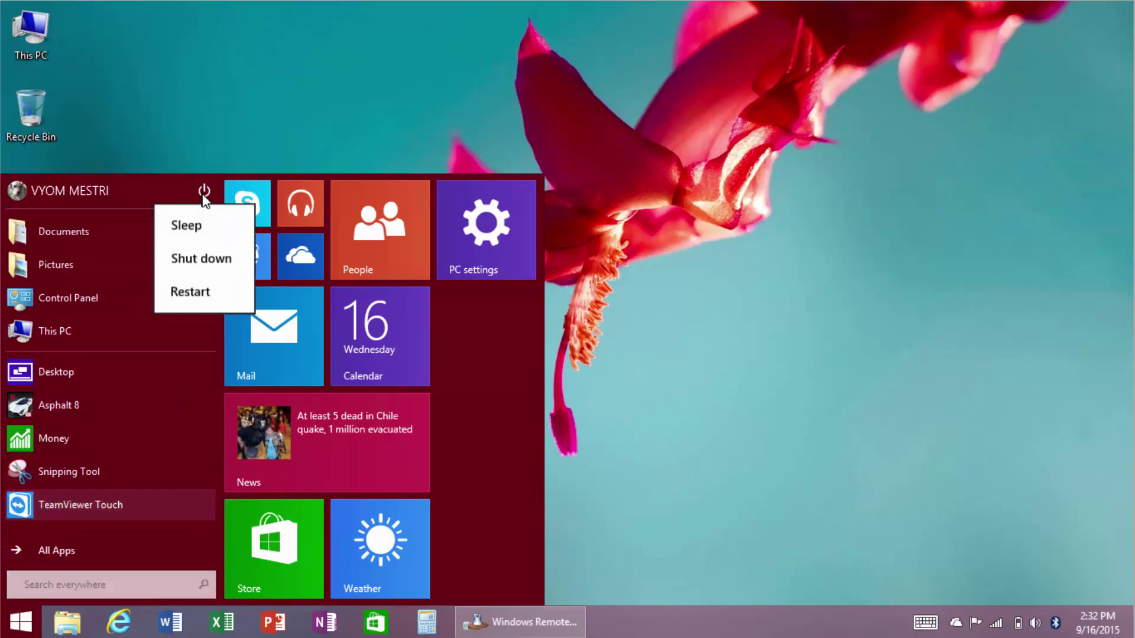
{"action": "left_click", "coordinate": [204, 192]}
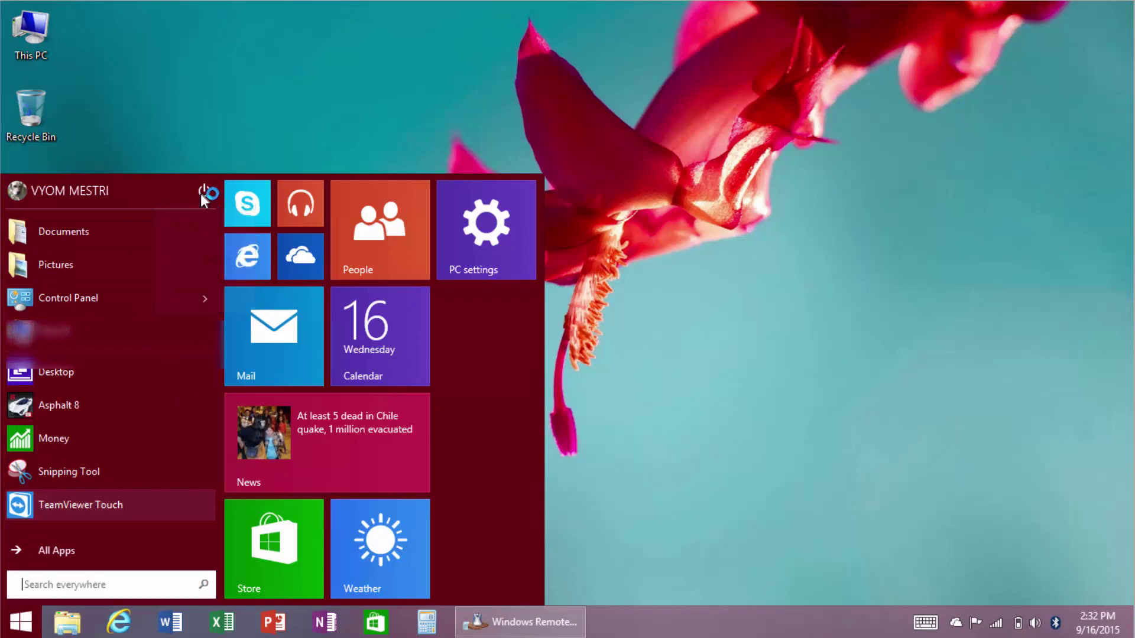
{"action": "left_click", "coordinate": [77, 188]}
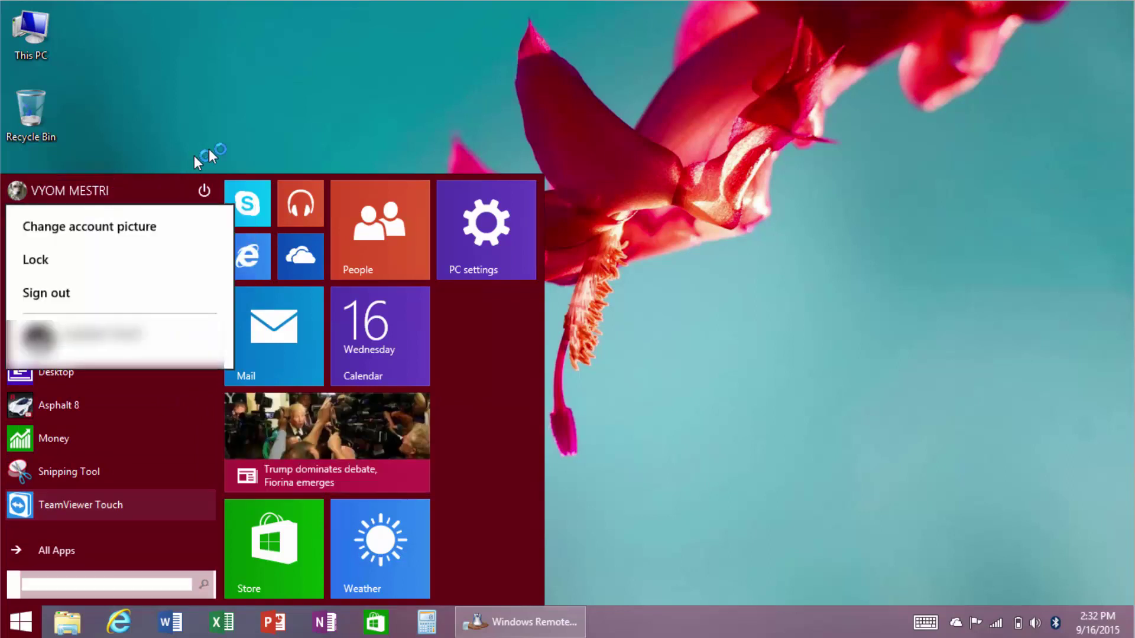
Close the Start menu and apply the Muscle Cars theme in the desktop's personalization settings.
{"action": "left_click", "coordinate": [194, 154]}
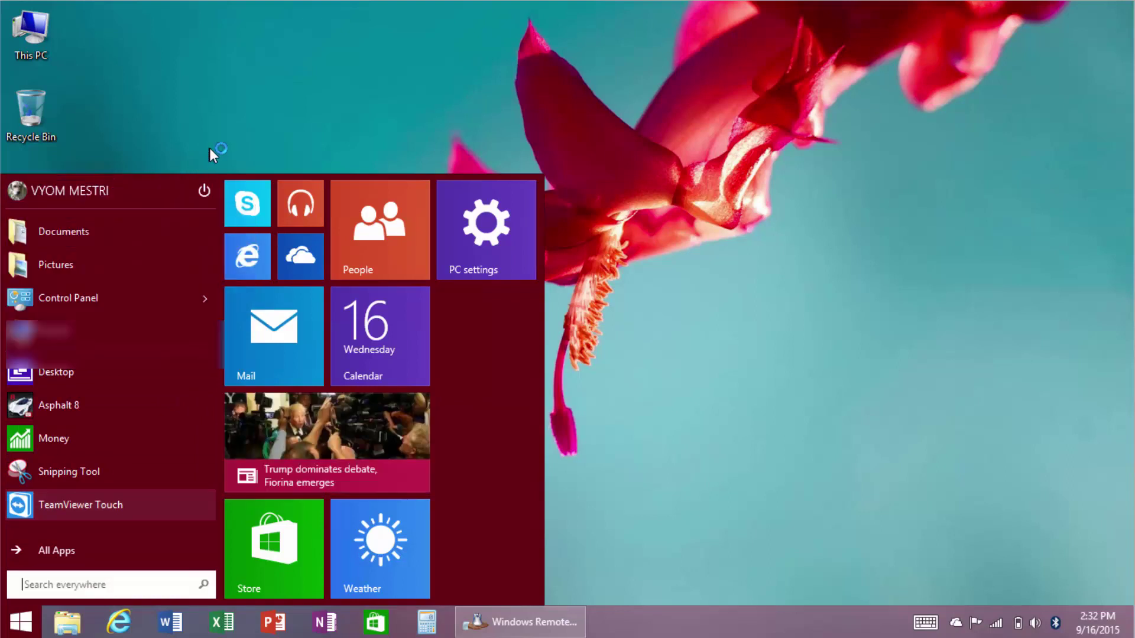
{"action": "left_click", "coordinate": [688, 441]}
{"action": "right_click", "coordinate": [608, 378]}
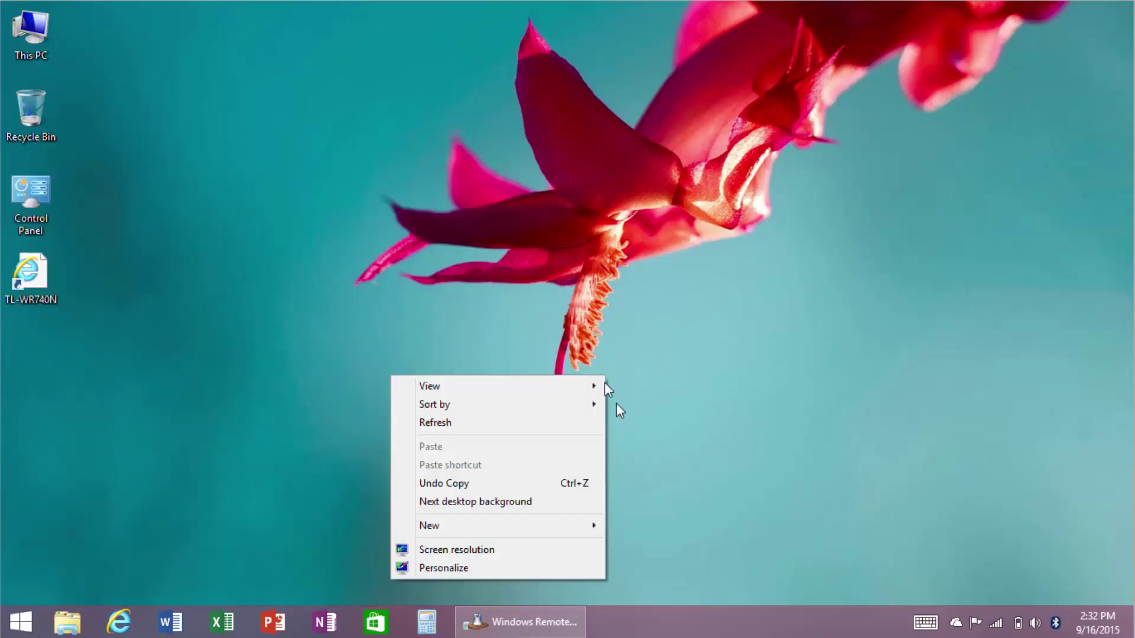
{"action": "left_click", "coordinate": [513, 565]}
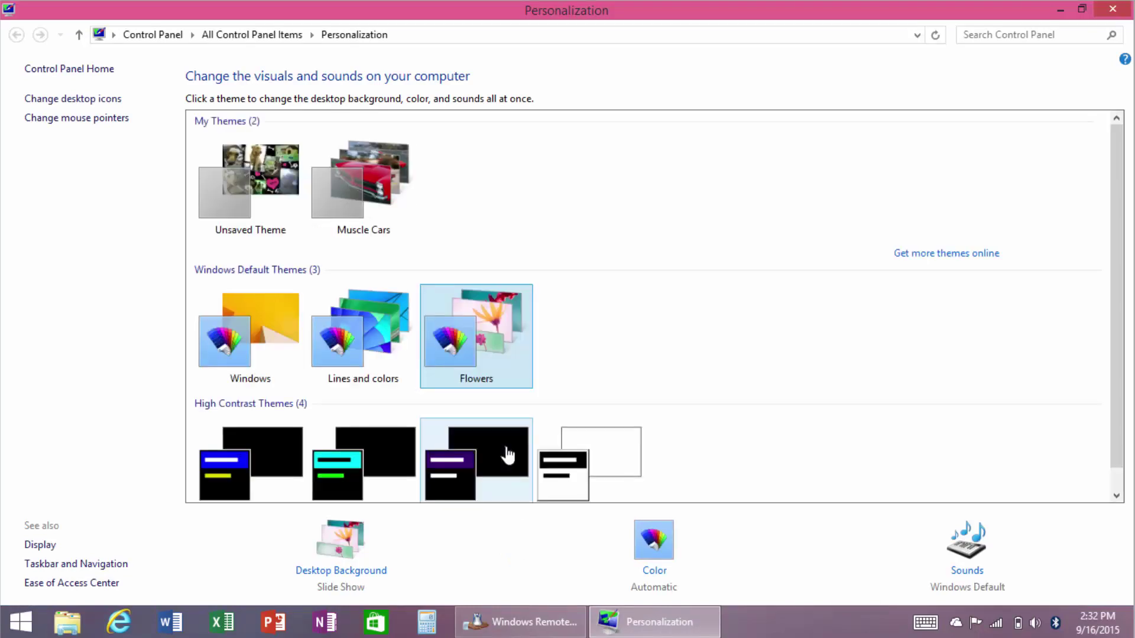
{"action": "left_click", "coordinate": [363, 216]}
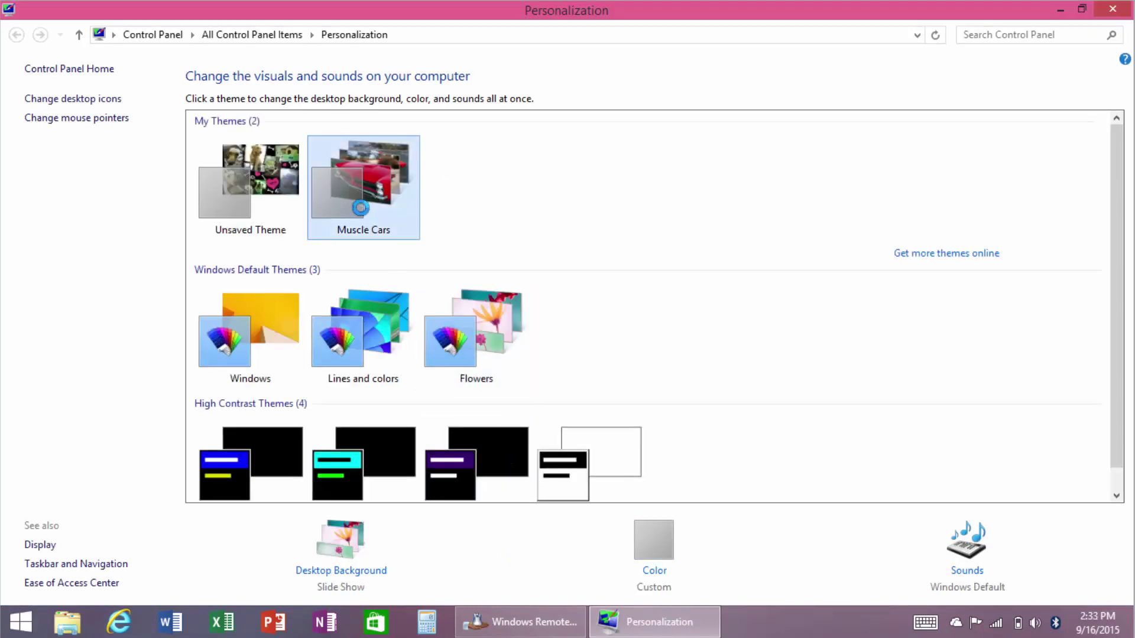
{"action": "left_click", "coordinate": [1106, 16]}
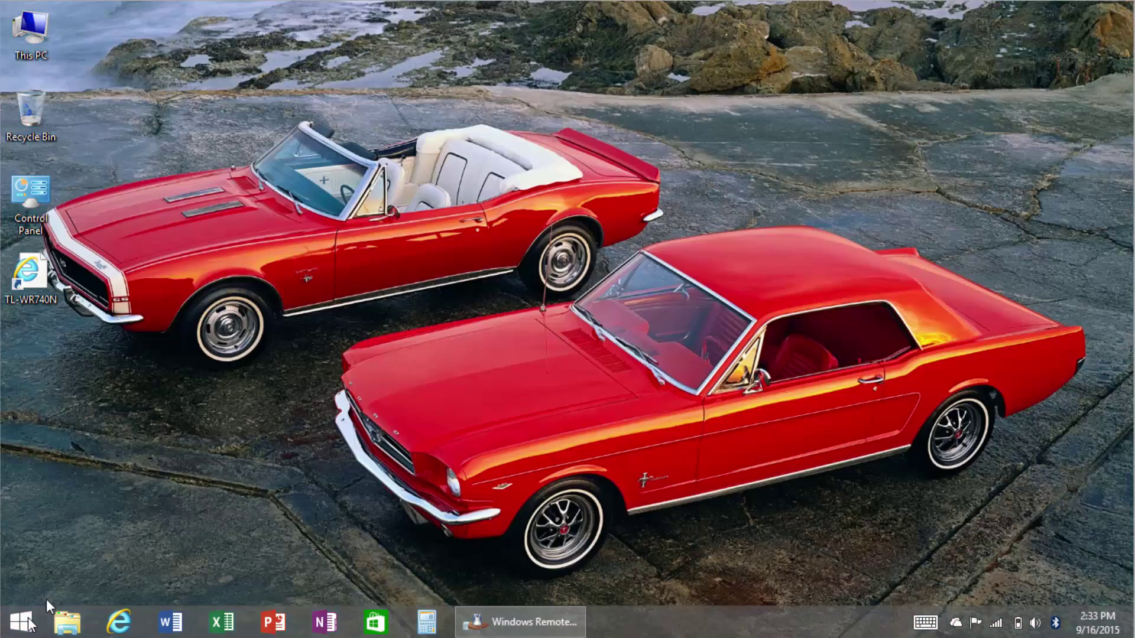
Check the Start menu's color and its app list under the Muscle Cars theme, and close the menu.
{"action": "left_click", "coordinate": [32, 613]}
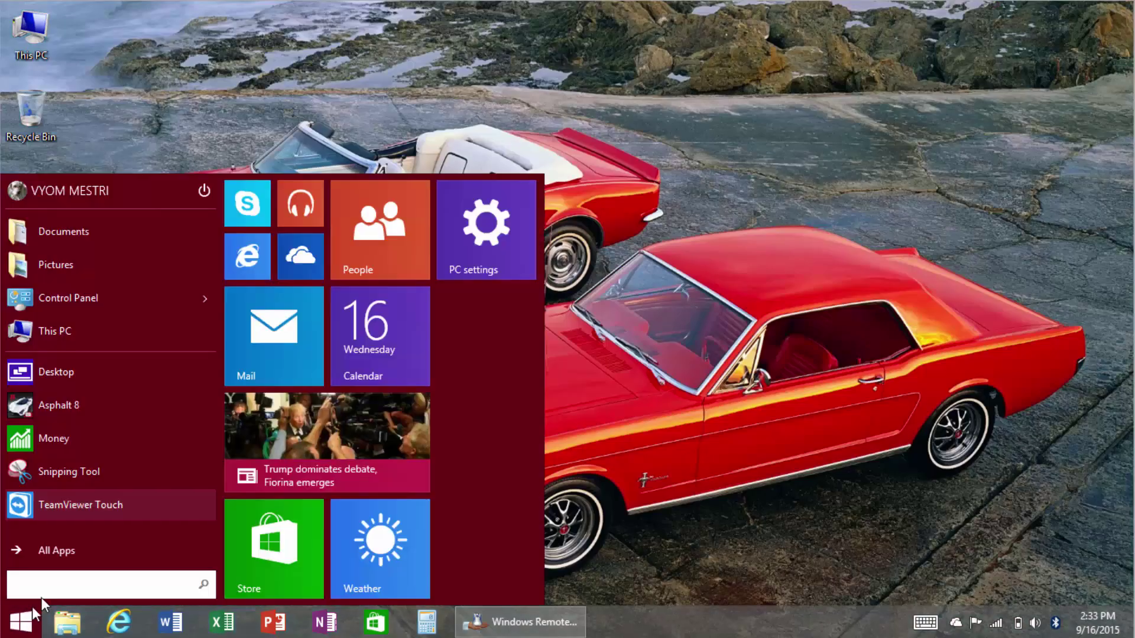
{"action": "left_click", "coordinate": [90, 546]}
{"action": "left_click", "coordinate": [90, 547]}
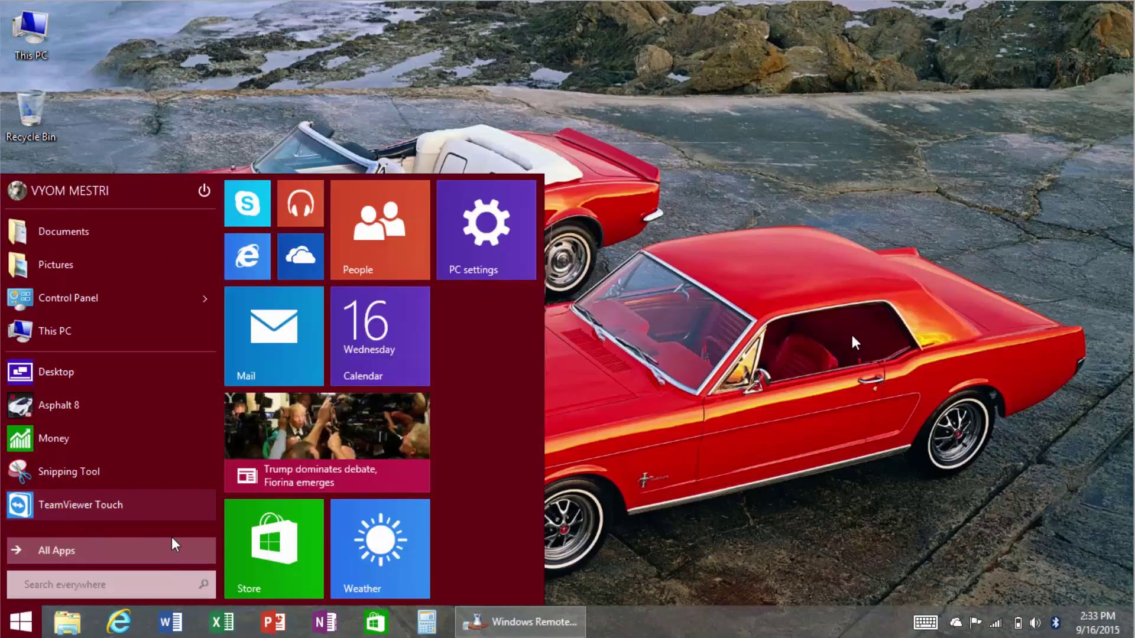
{"action": "left_click", "coordinate": [916, 278]}
Switch the desktop to the next background picture of the Muscle Cars slide show.
{"action": "right_click", "coordinate": [682, 250]}
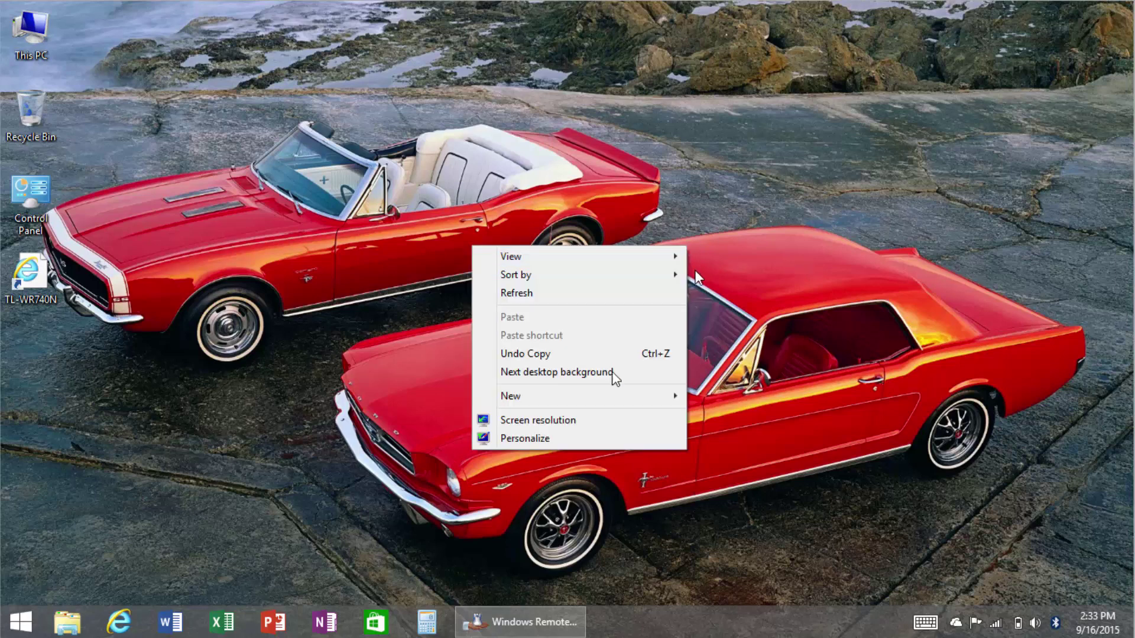
{"action": "mouse_move", "coordinate": [565, 406]}
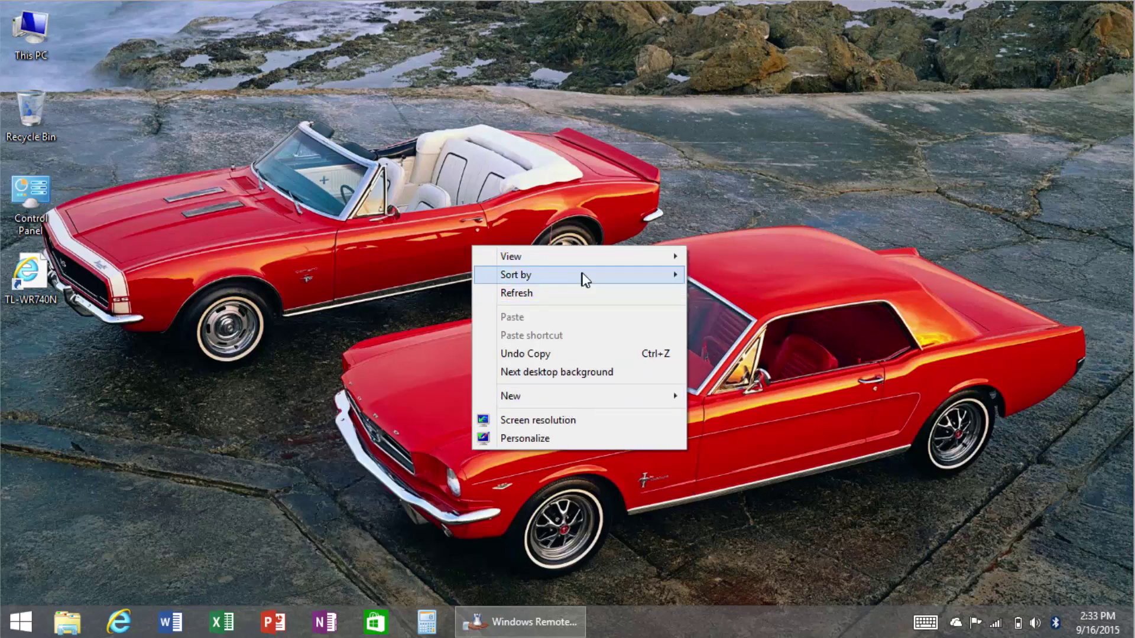
{"action": "left_click", "coordinate": [647, 371]}
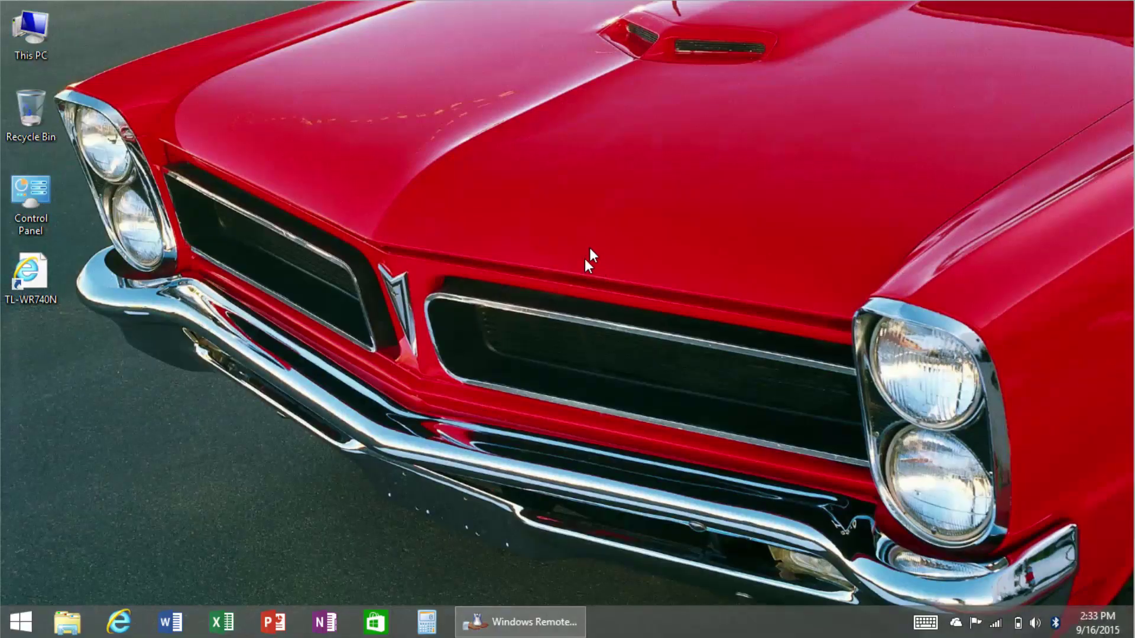
Apply the Lines and colors theme in the desktop's personalization settings and close the window.
{"action": "right_click", "coordinate": [564, 294]}
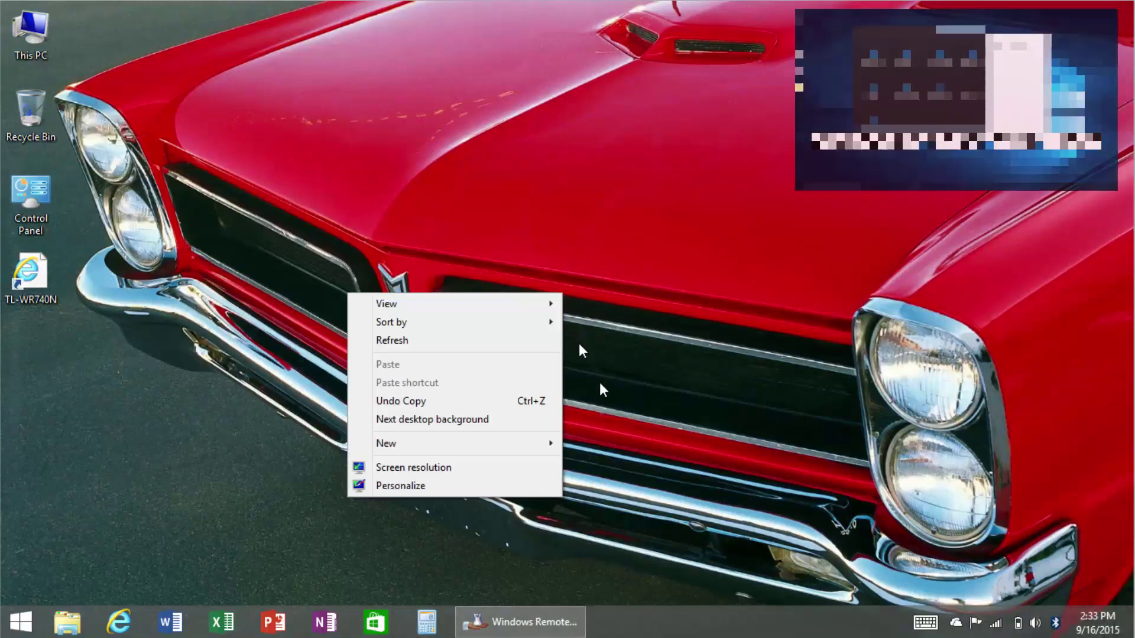
{"action": "left_click", "coordinate": [478, 486]}
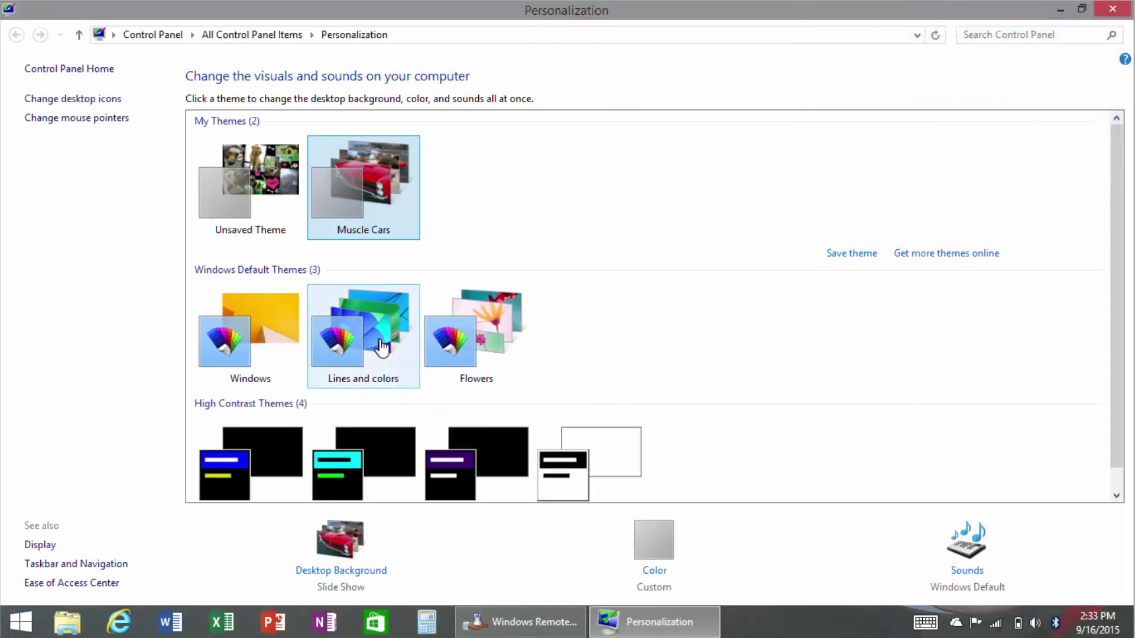
{"action": "left_click", "coordinate": [354, 352]}
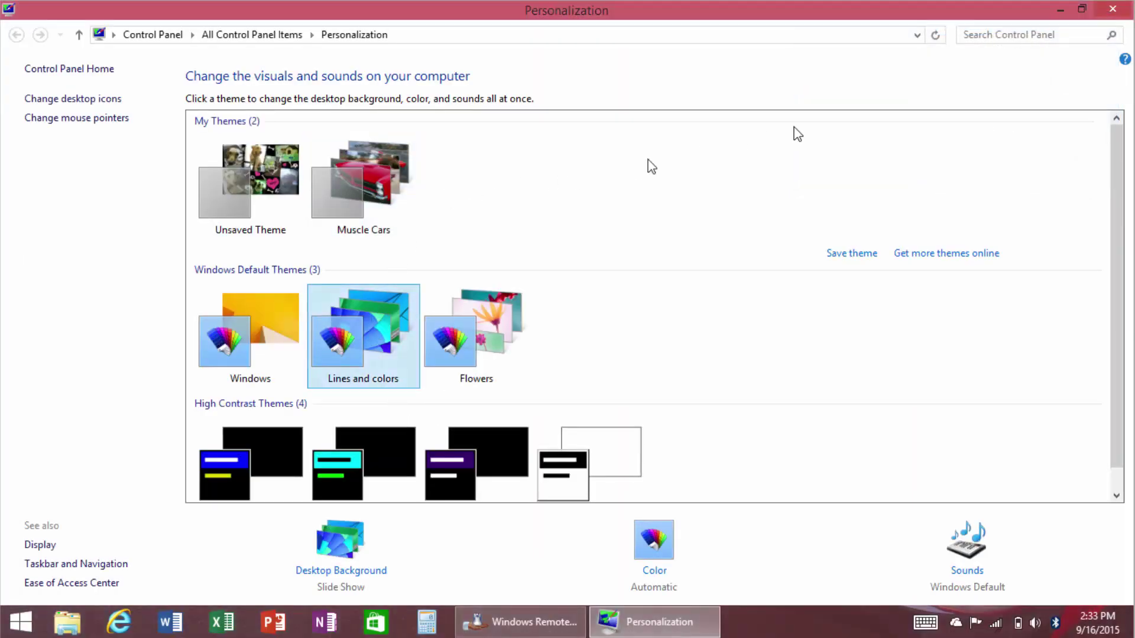
{"action": "left_click", "coordinate": [1117, 17]}
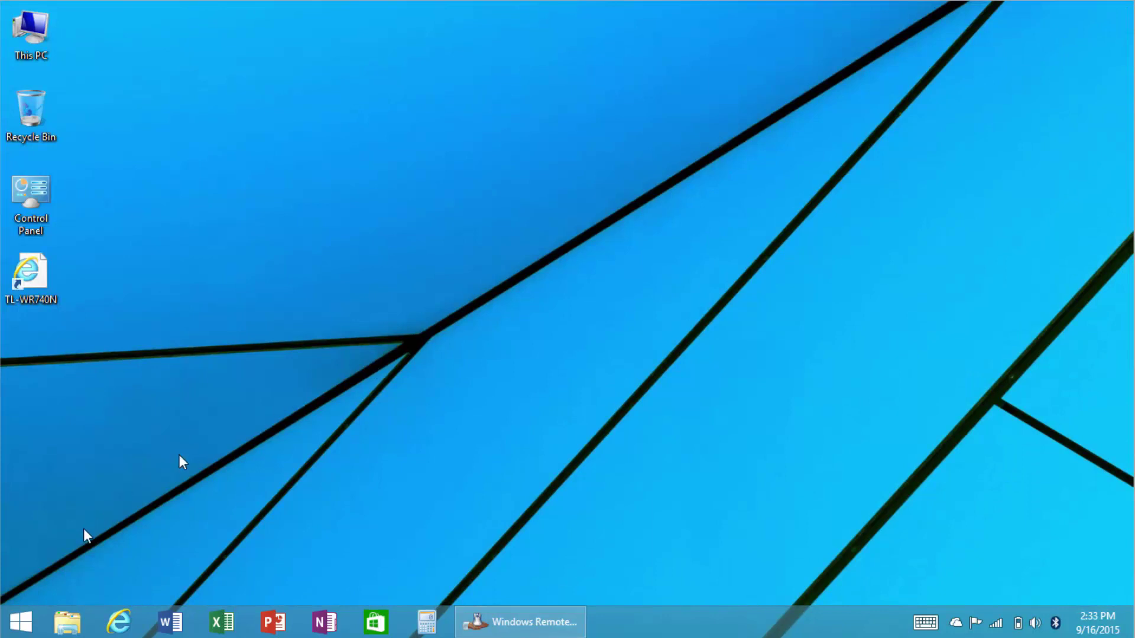
Check the Start menu's color under the Lines and colors theme, in both the main view and the full app list.
{"action": "left_click", "coordinate": [21, 620]}
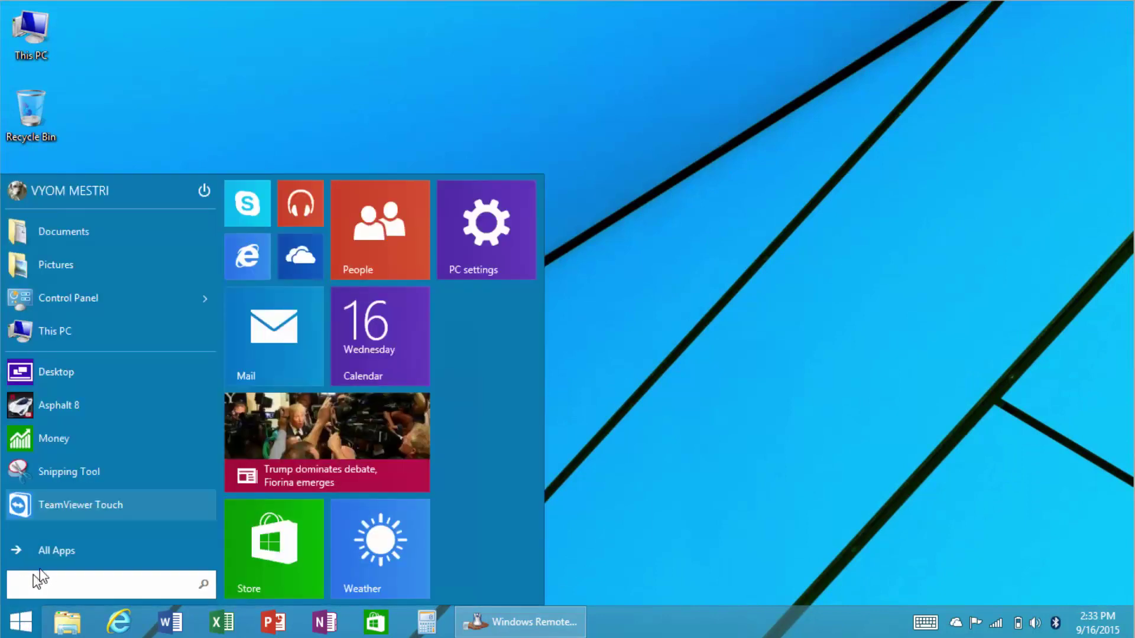
{"action": "left_click", "coordinate": [118, 547]}
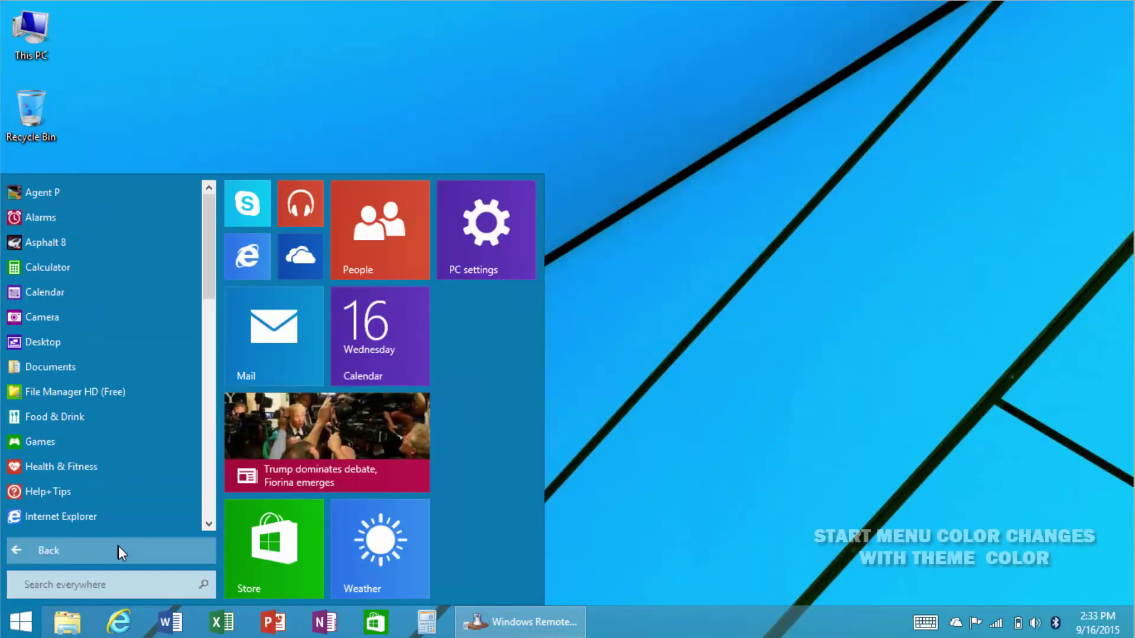
{"action": "left_click", "coordinate": [118, 548]}
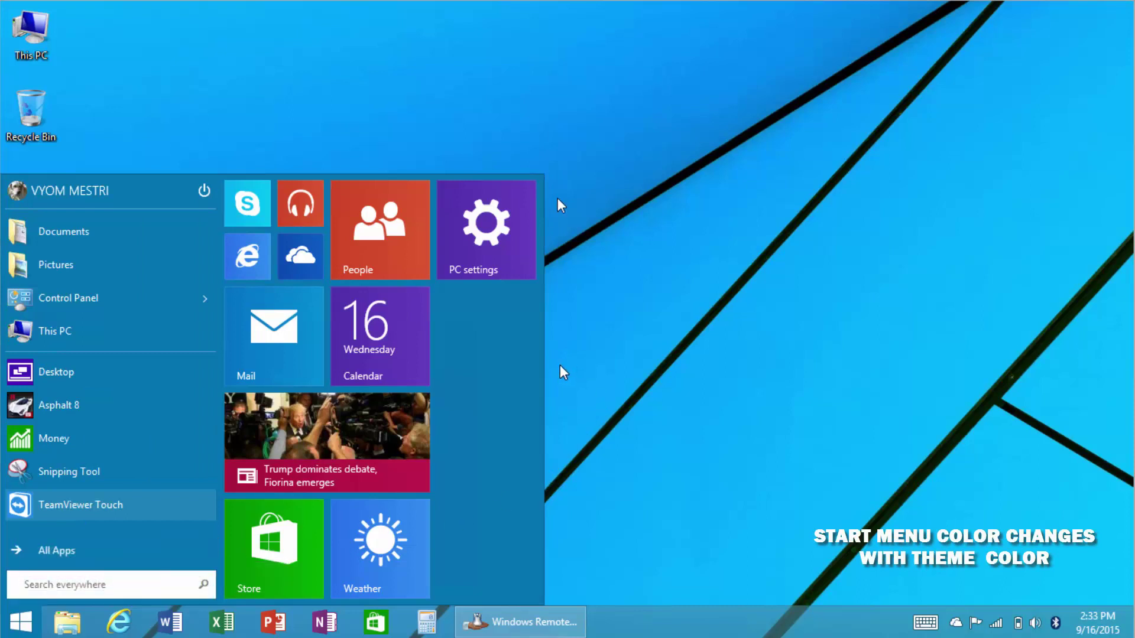
Unpin the PC settings tile from the Start menu and close the menu.
{"action": "right_click", "coordinate": [505, 220]}
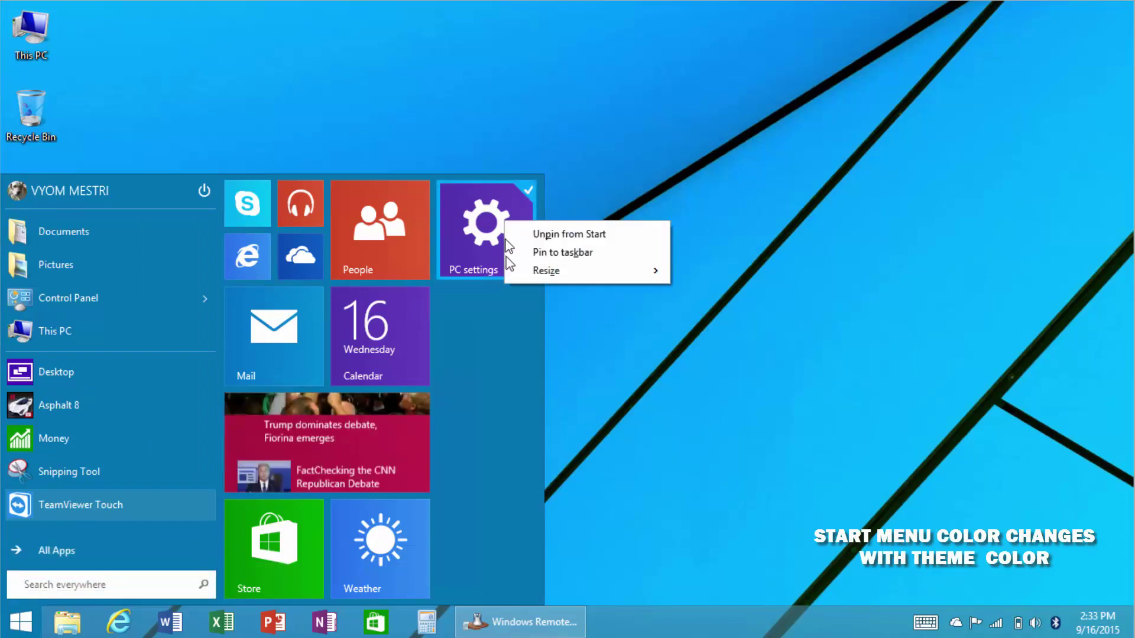
{"action": "left_click", "coordinate": [561, 235]}
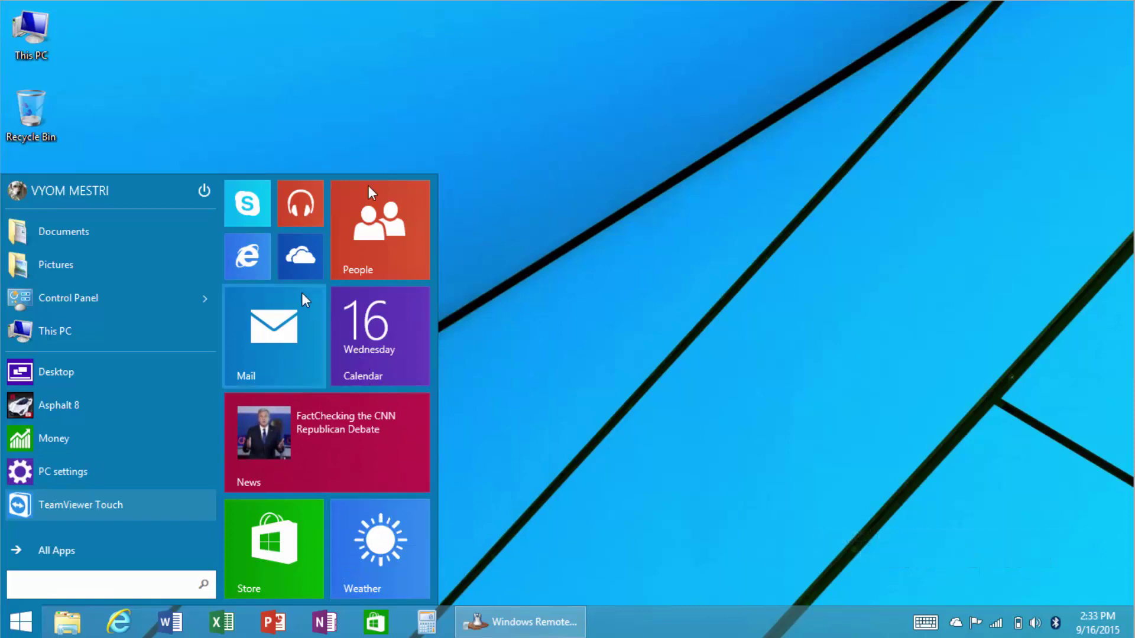
{"action": "left_click", "coordinate": [549, 283]}
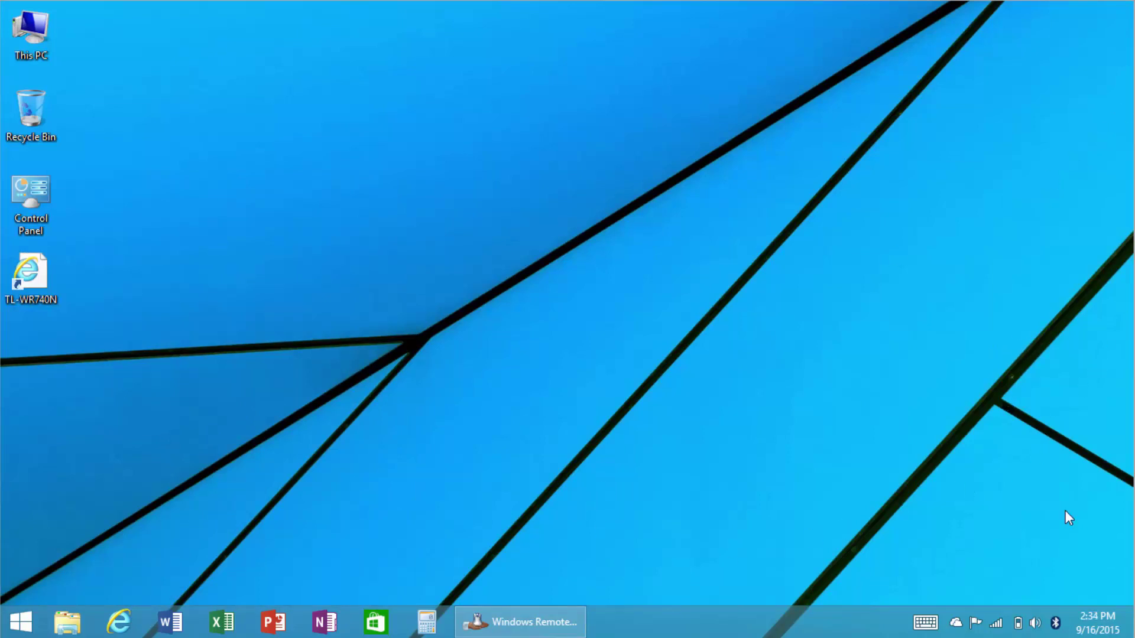
Bring up the charms, open the Start menu from there, and close it again.
{"action": "key", "text": "super+c"}
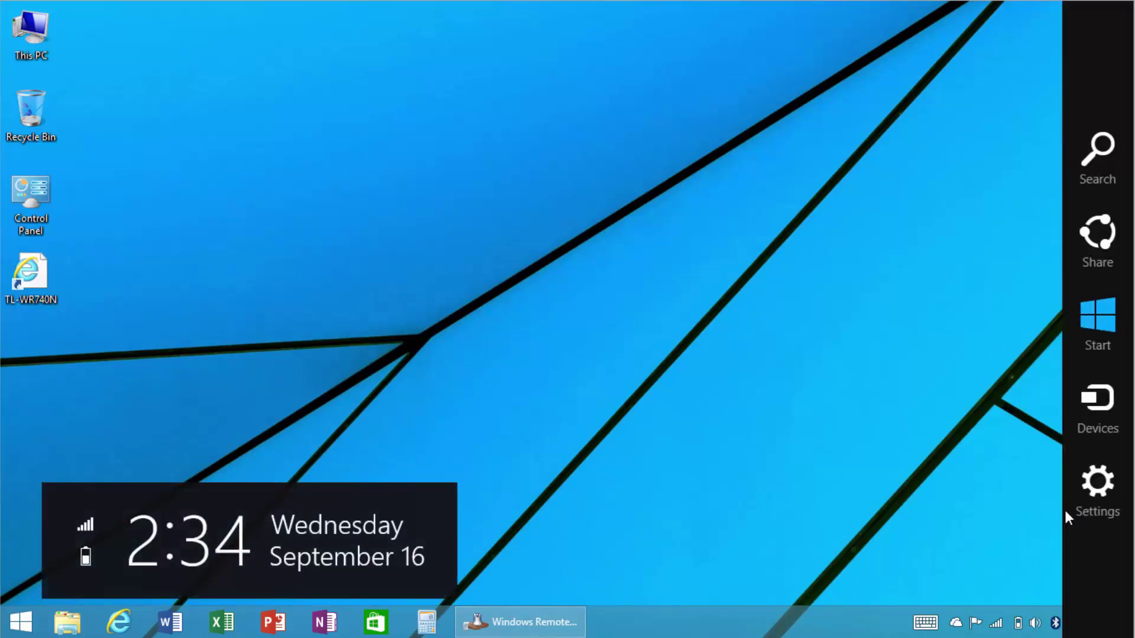
{"action": "key", "text": "super"}
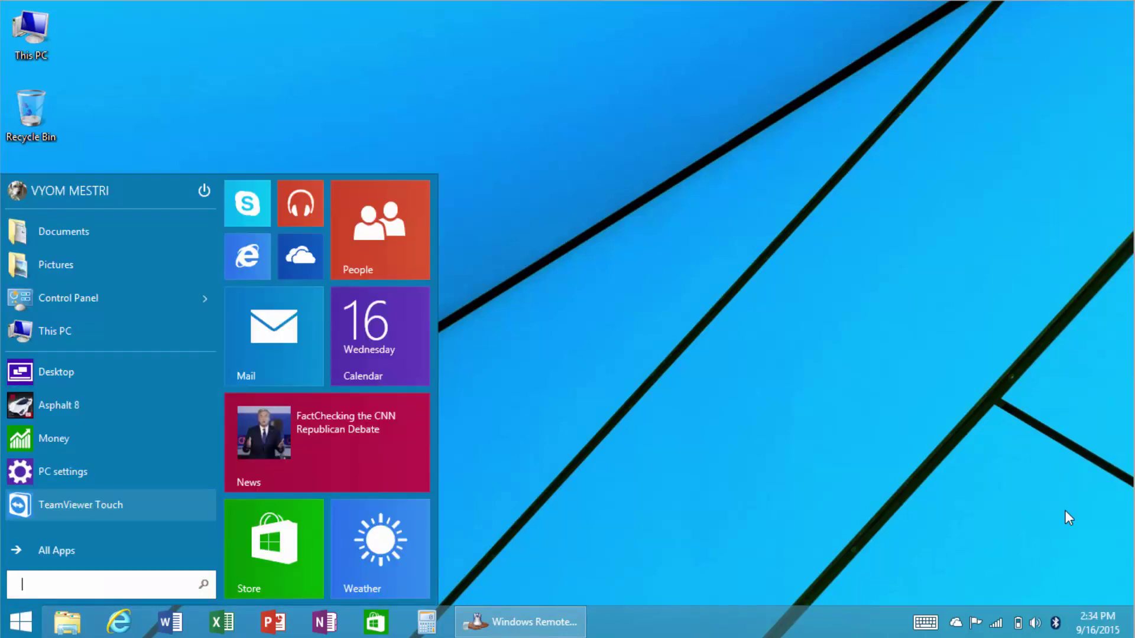
{"action": "left_click", "coordinate": [652, 176]}
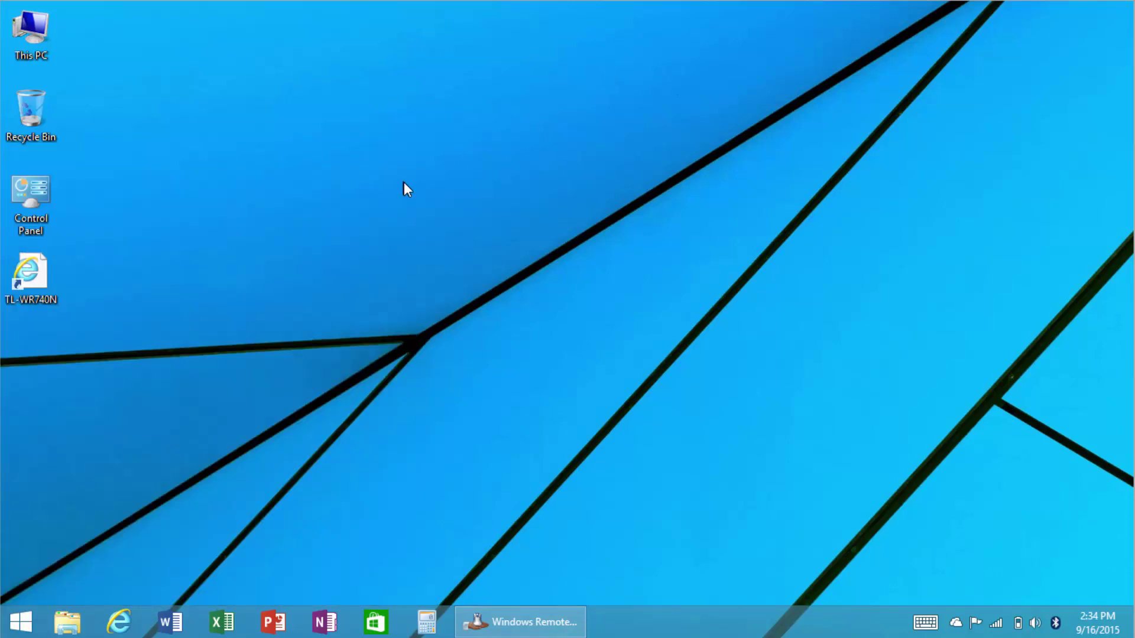